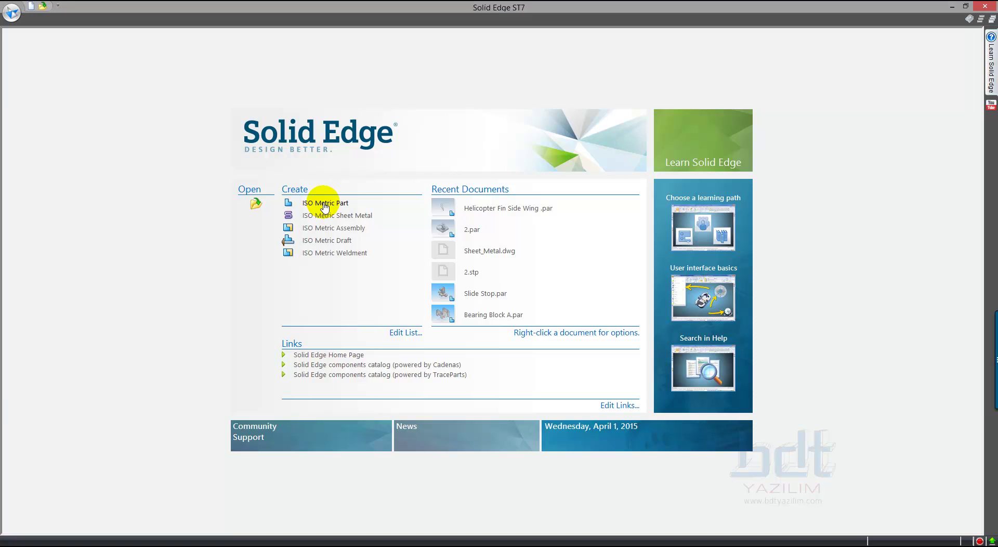
# Step: Start a new ISO metric part and draw a horizontal line along the X axis on the Top plane
pyautogui.click(323, 202)
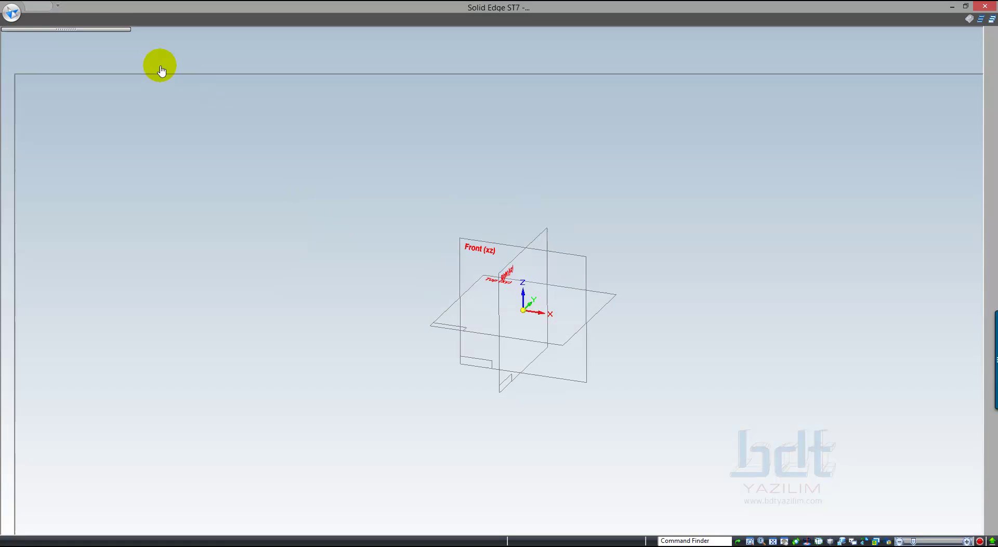
pyautogui.click(119, 43)
pyautogui.click(430, 301)
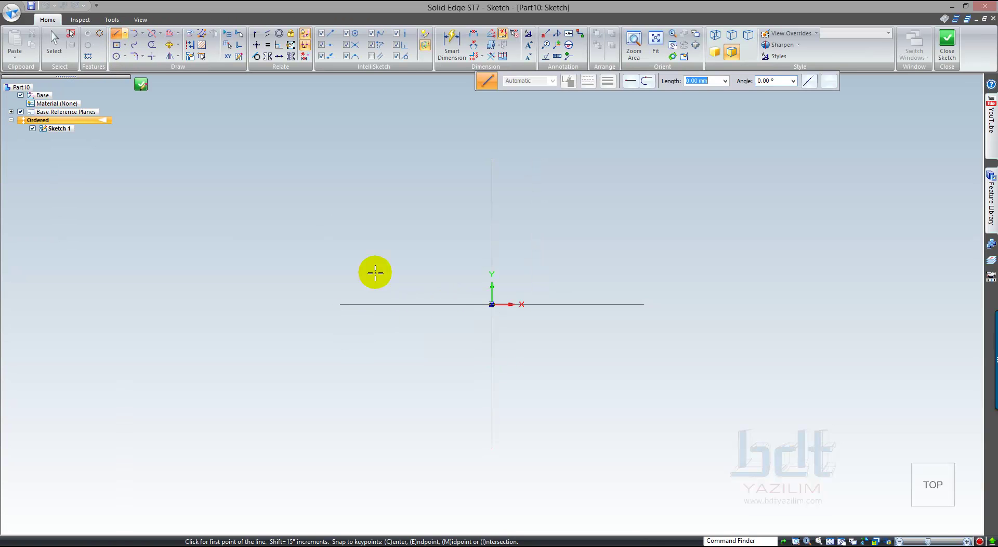
pyautogui.click(438, 304)
pyautogui.click(600, 304)
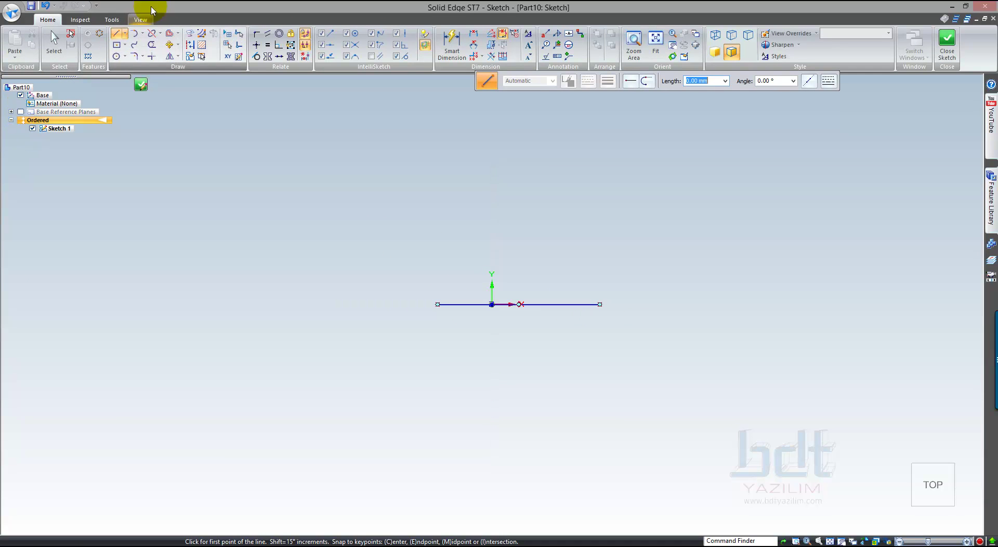
# Step: Connect the line's midpoint to the origin and dimension its length to 7
pyautogui.click(254, 33)
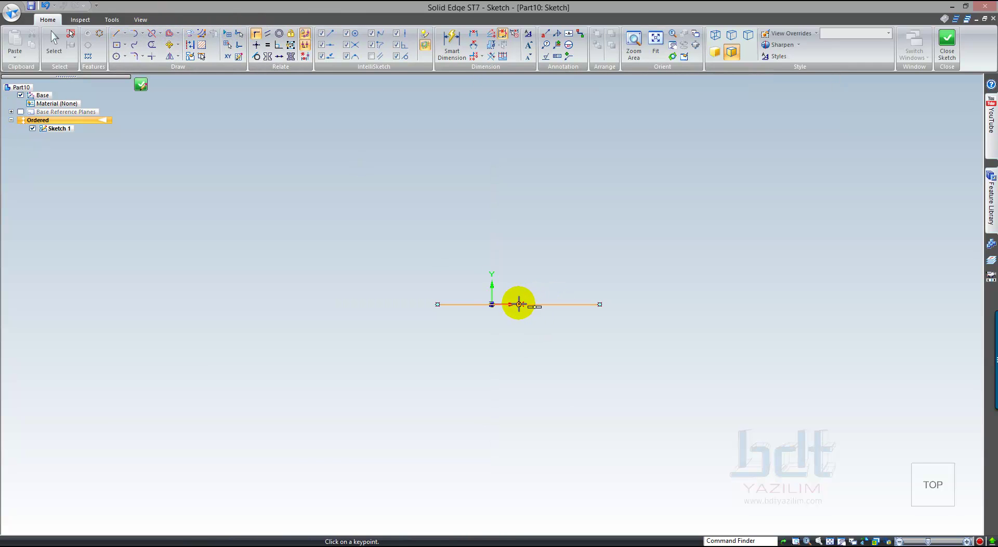
pyautogui.click(491, 303)
pyautogui.click(452, 44)
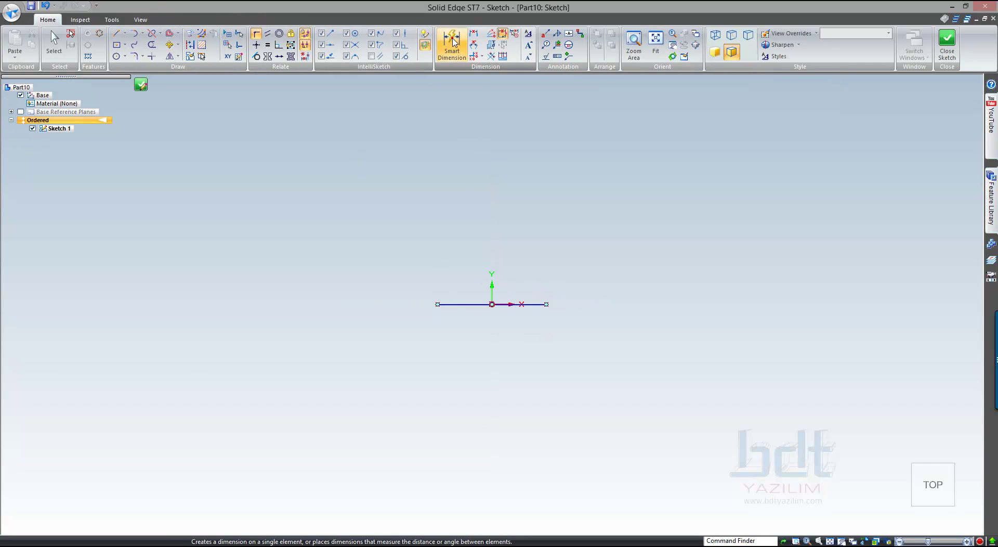
pyautogui.click(464, 303)
pyautogui.click(470, 345)
pyautogui.write('7')
pyautogui.press('Return')
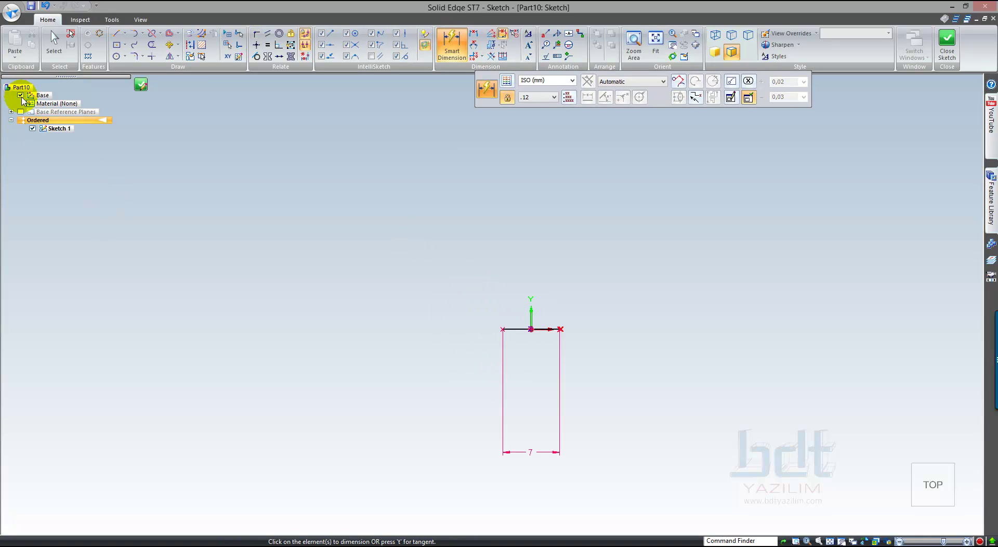
pyautogui.scroll(3, 542, 345)
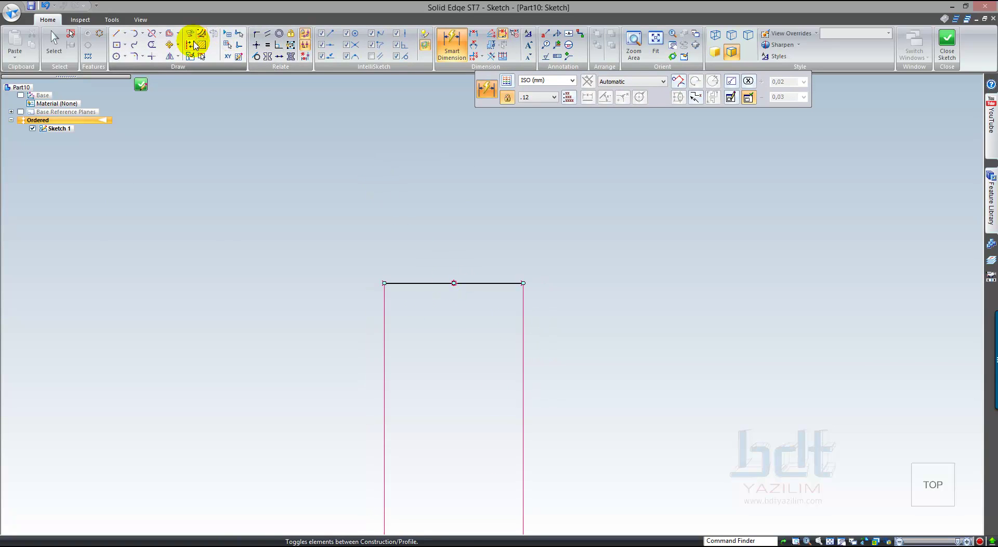
# Step: Symmetrically offset the line with 3 mm width, radius 1.5 and Offset Arc end caps
pyautogui.click(179, 37)
pyautogui.click(200, 56)
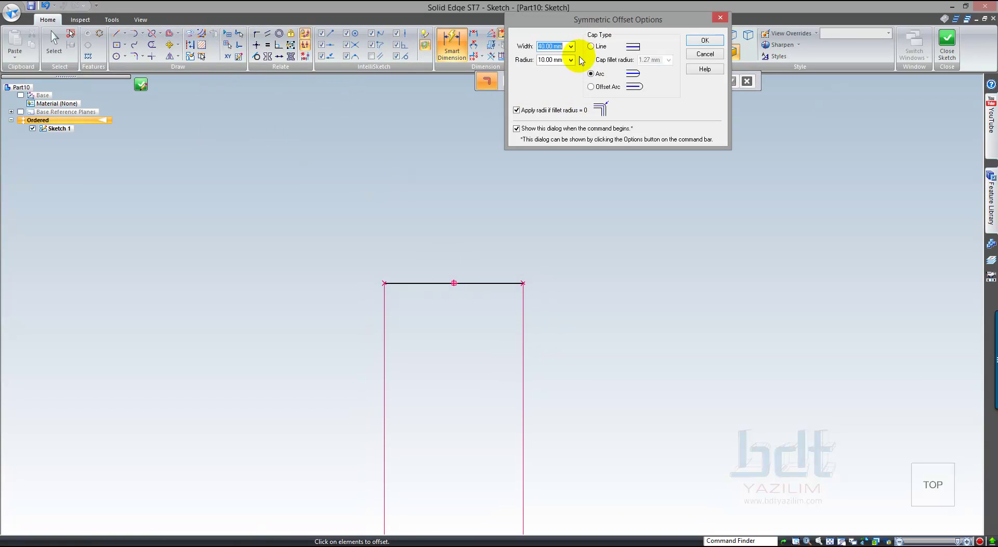
pyautogui.click(628, 73)
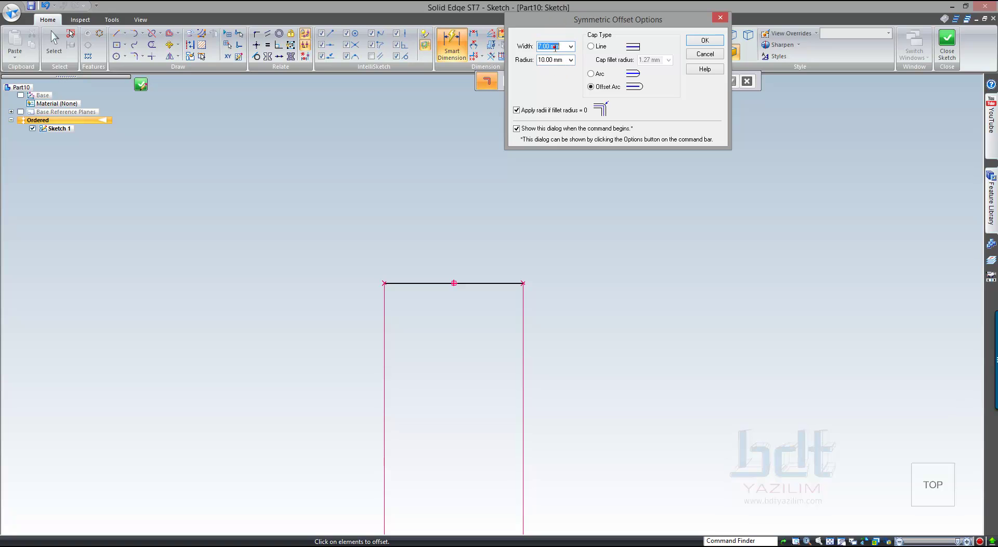
pyautogui.press('Tab')
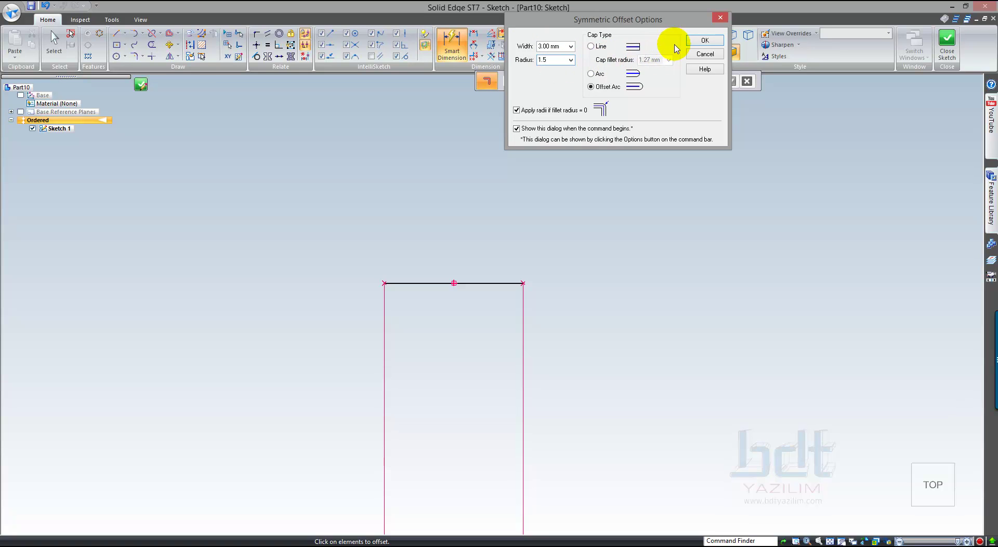
pyautogui.click(703, 41)
pyautogui.click(505, 283)
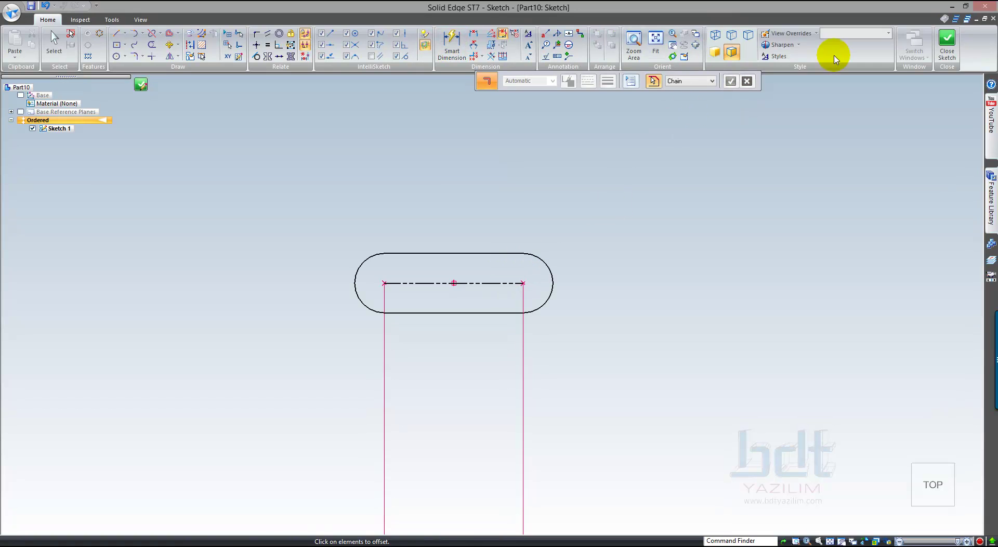
# Step: Close the sketch and extrude the slot profile upward into a solid block
pyautogui.click(947, 44)
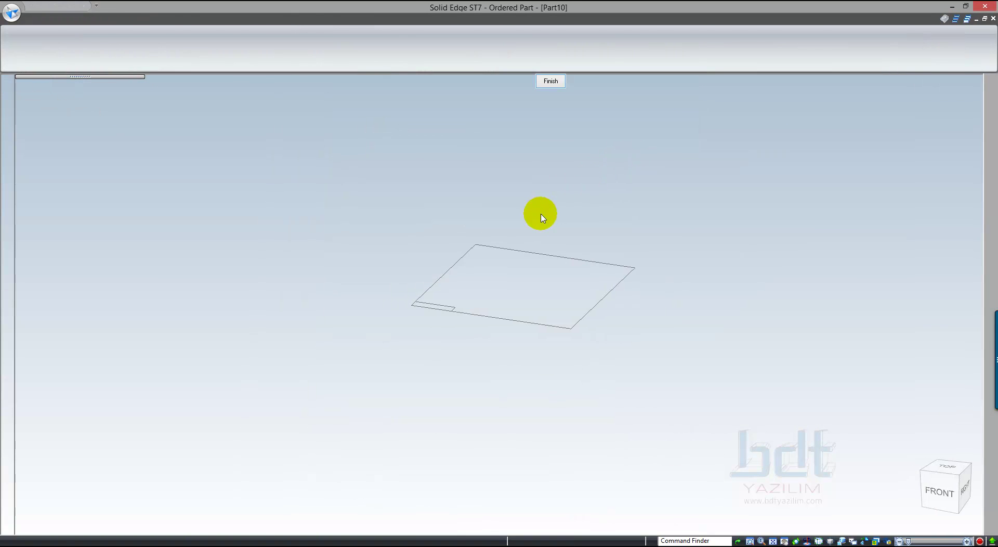
pyautogui.click(551, 81)
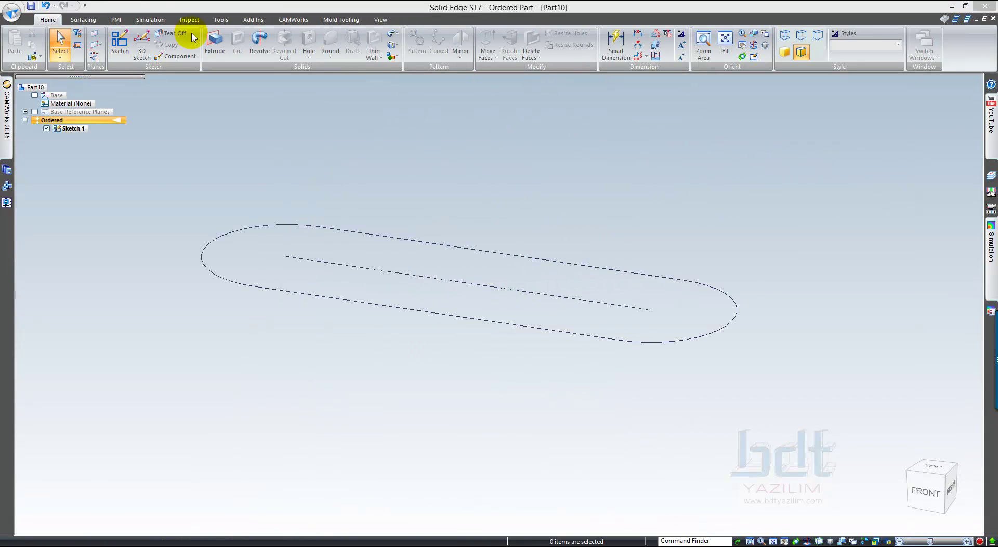
pyautogui.click(215, 41)
pyautogui.click(522, 254)
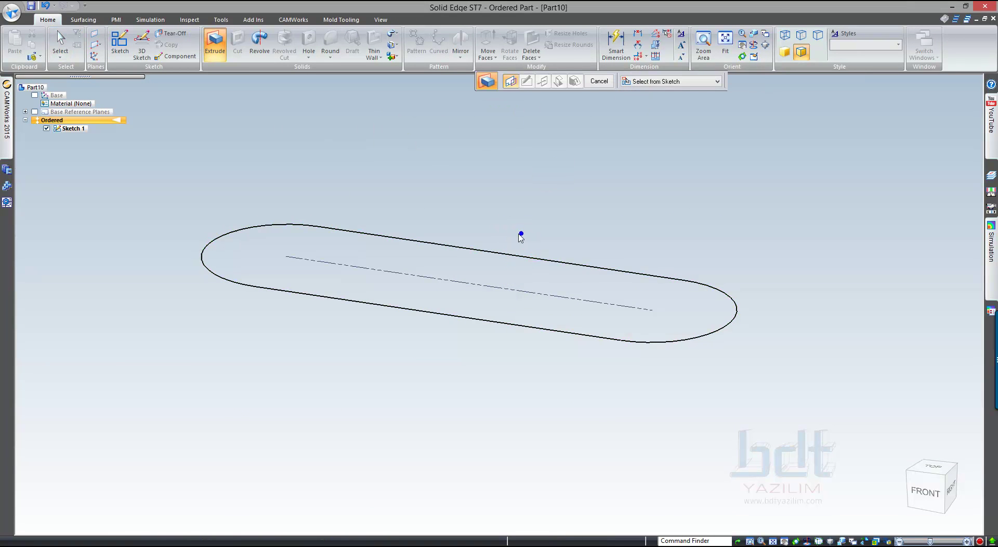
pyautogui.click(526, 187)
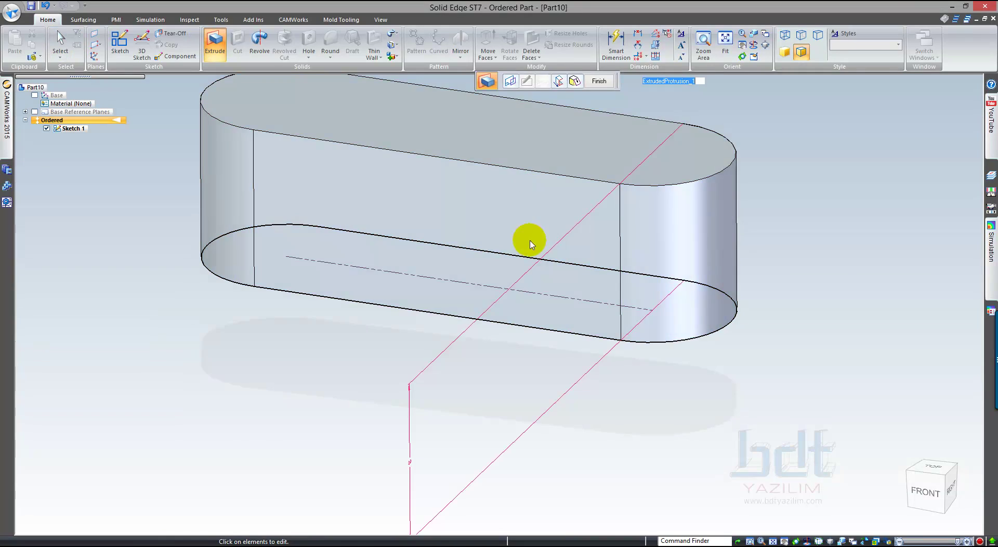
pyautogui.rightClick(530, 244)
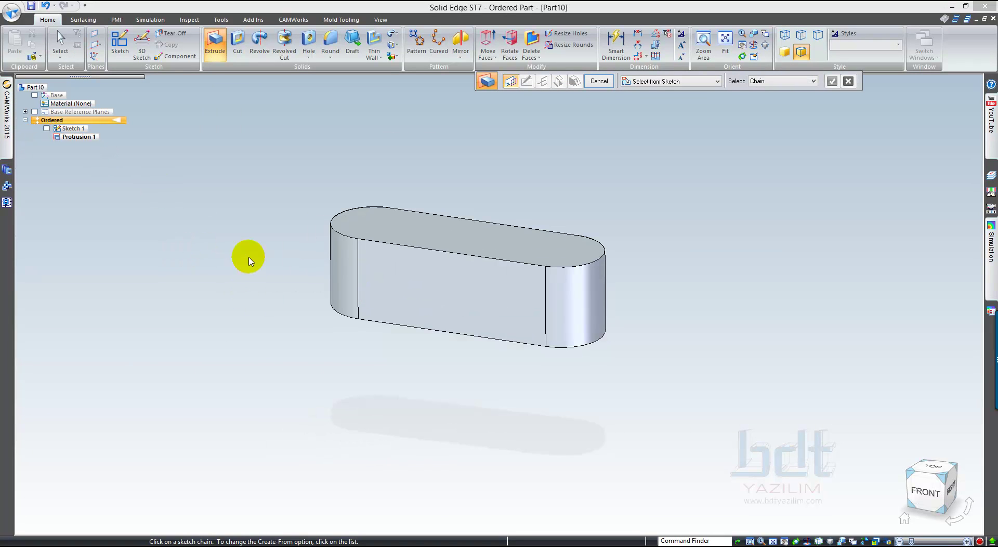
# Step: Display the base reference planes
pyautogui.click(35, 112)
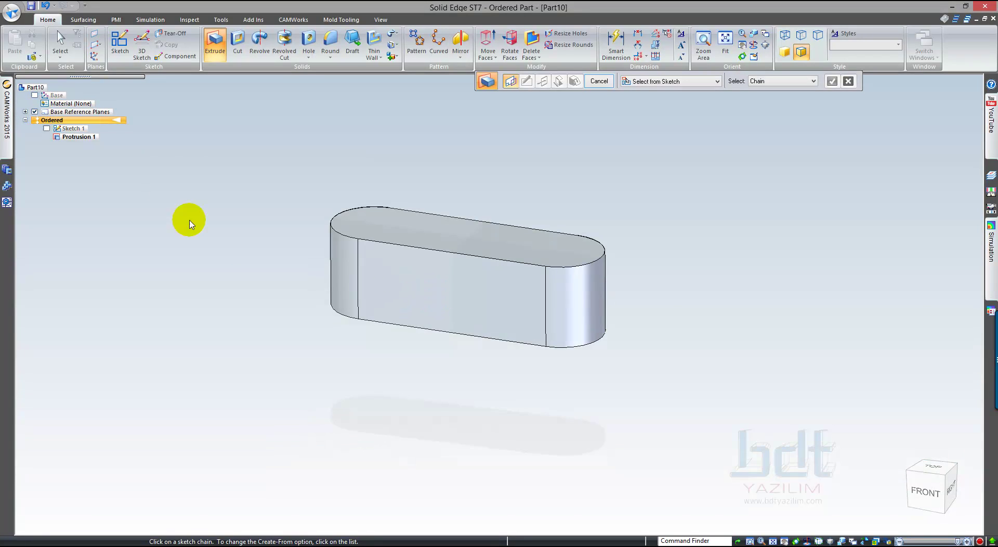
pyautogui.scroll(-8, 436, 302)
pyautogui.scroll(-3, 436, 302)
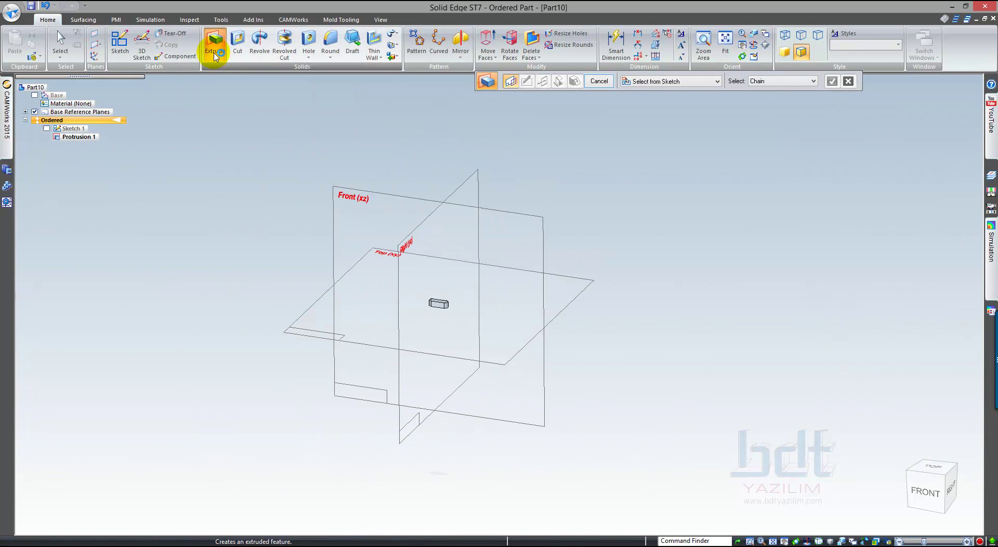
# Step: On the Front plane, draw two uprights joined by an arc and closed by a base line
pyautogui.click(120, 44)
pyautogui.click(378, 207)
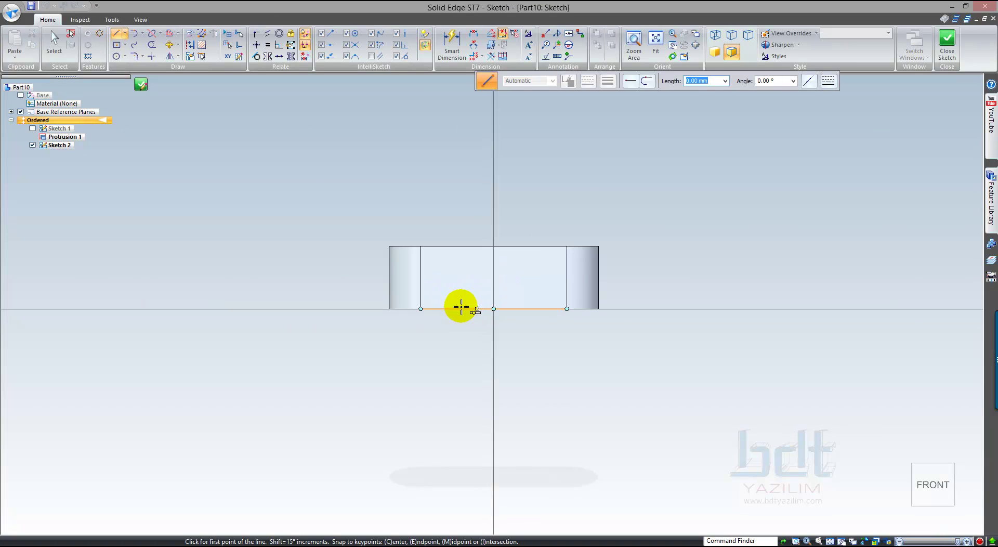
pyautogui.click(445, 308)
pyautogui.click(445, 270)
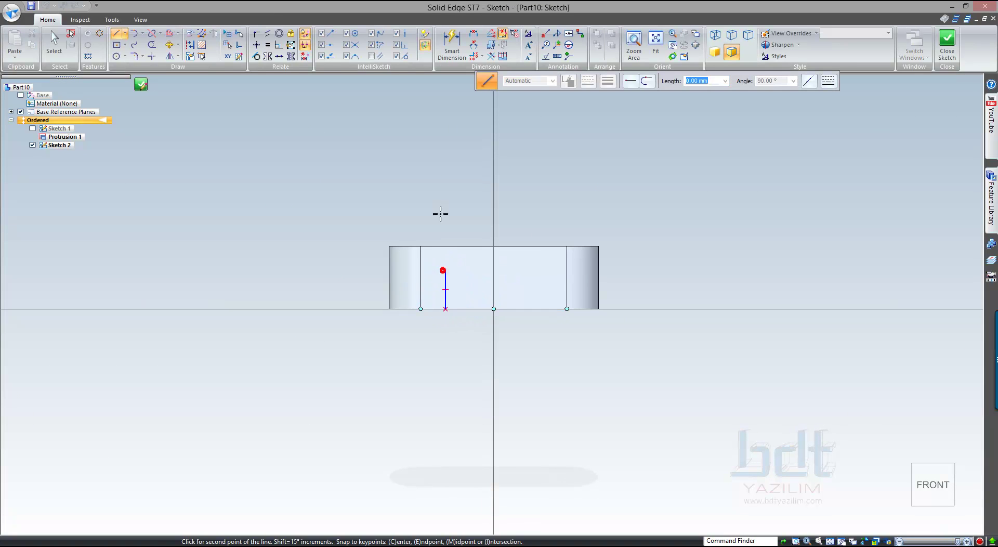
pyautogui.click(541, 271)
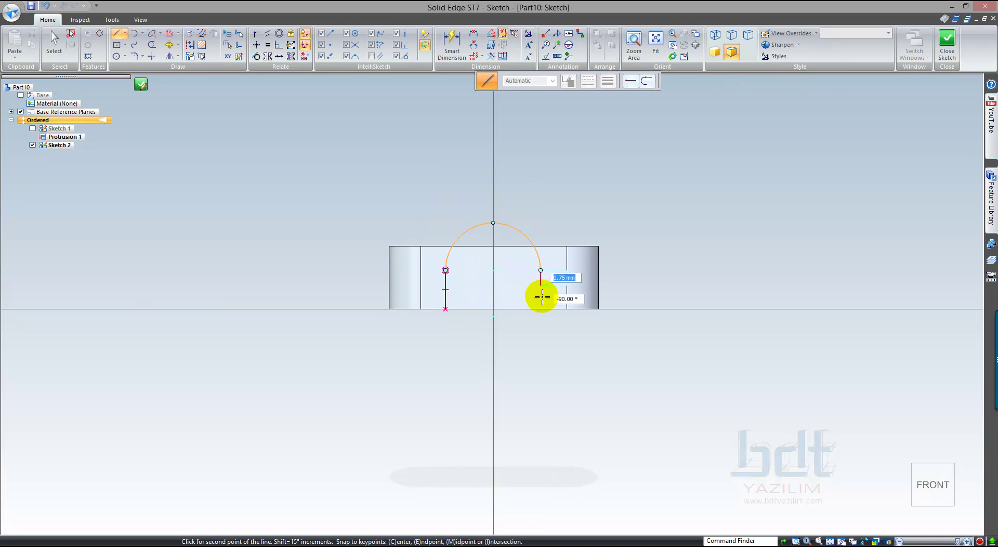
pyautogui.click(541, 308)
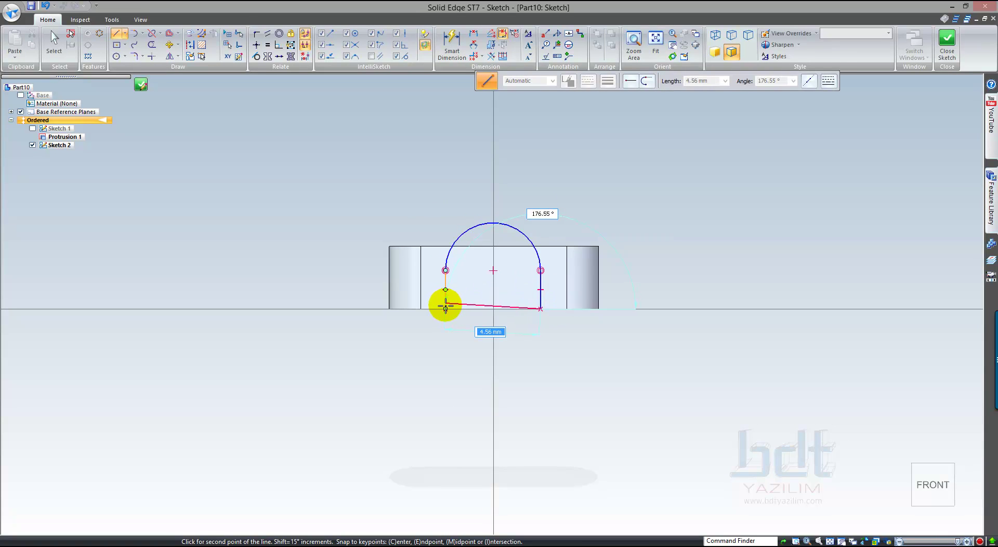
pyautogui.click(435, 290)
pyautogui.press('d')
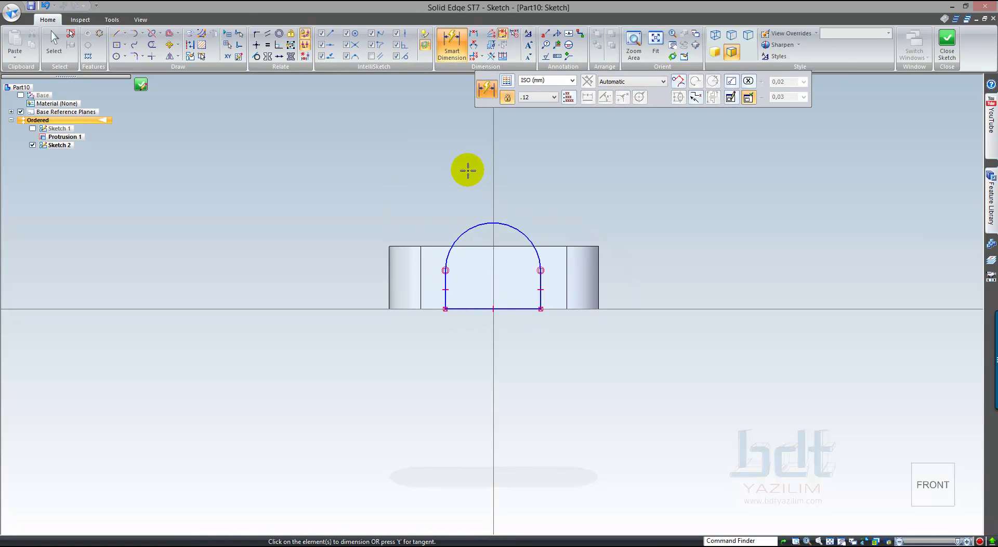
# Step: Dimension the arch's arc to a radius of 2,5
pyautogui.click(463, 223)
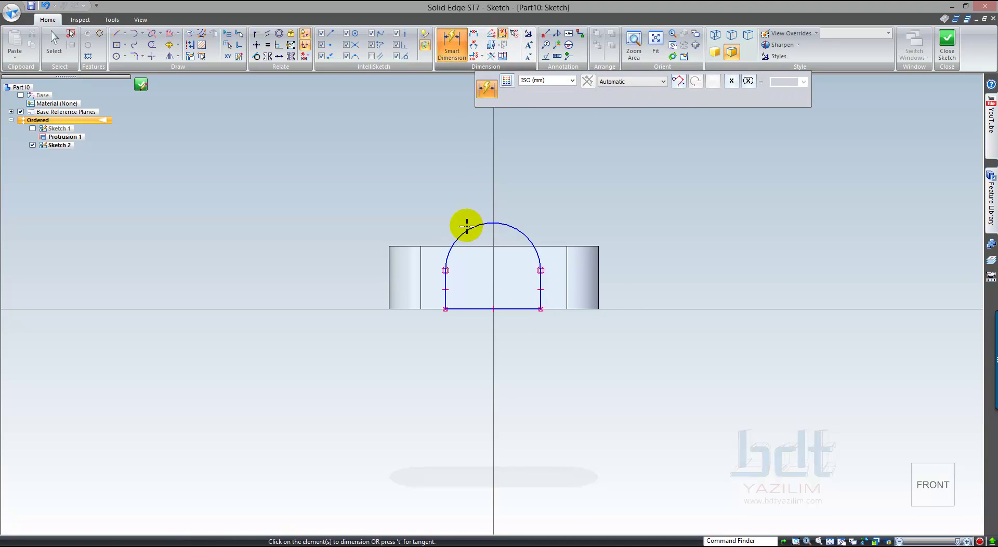
pyautogui.click(455, 199)
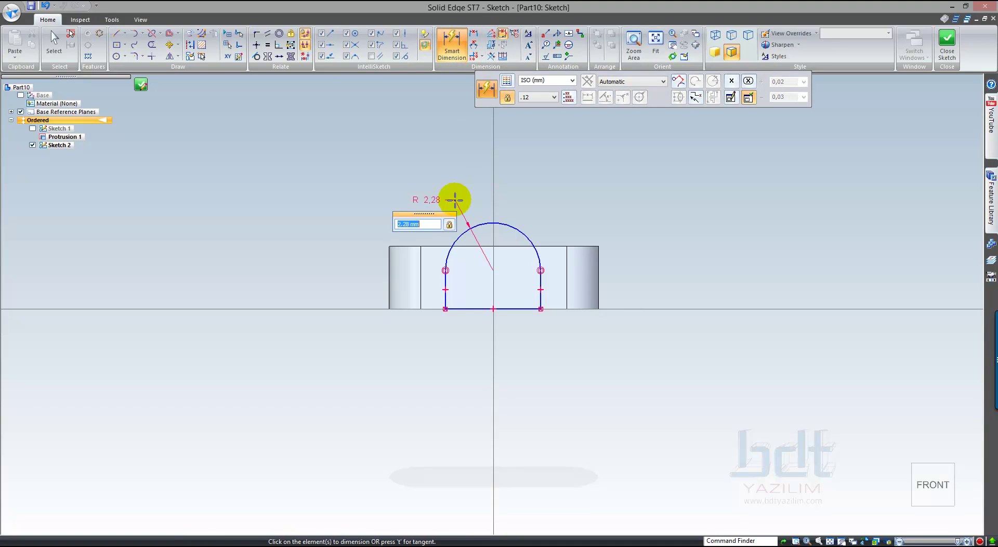
pyautogui.write('2,5')
pyautogui.press('Return')
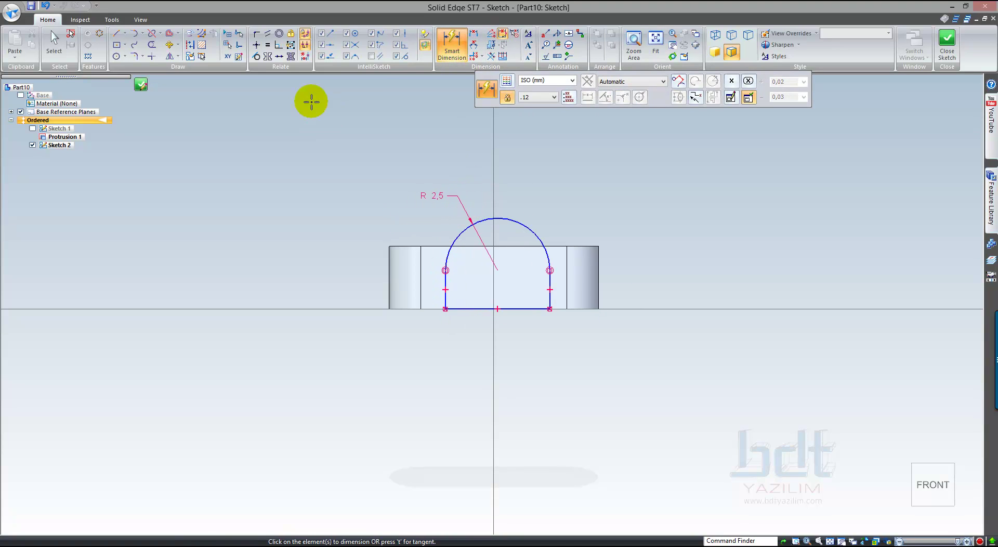
# Step: Align the arc centre and the bottom line's midpoint with the vertical axis
pyautogui.click(256, 35)
pyautogui.click(504, 248)
pyautogui.click(494, 246)
pyautogui.press('Return')
pyautogui.click(498, 309)
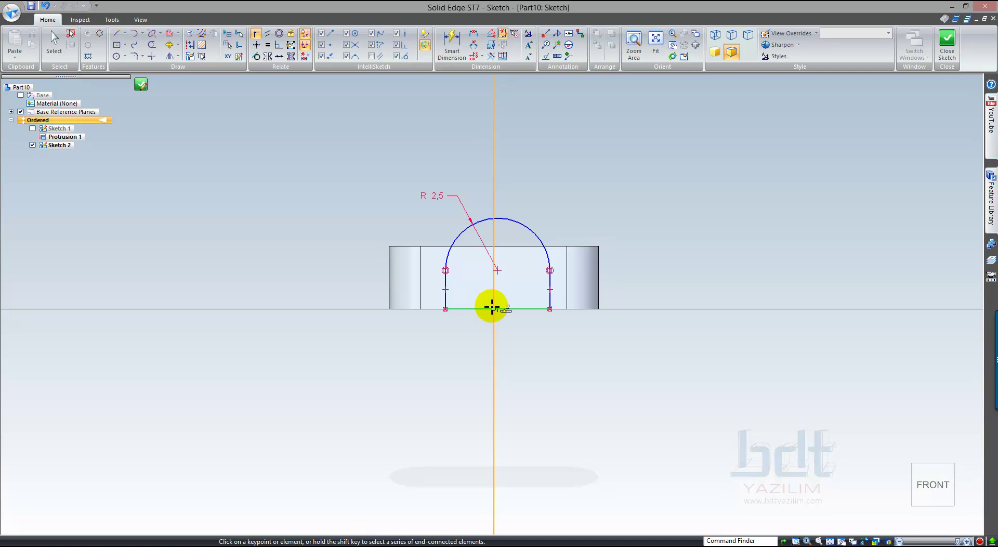
pyautogui.click(493, 309)
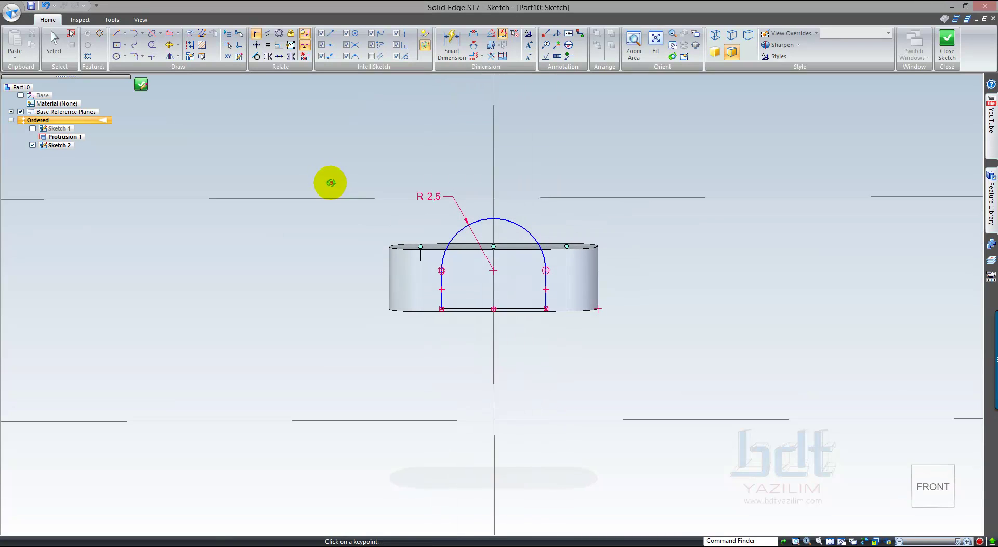
# Step: Dimension the left straight side to 1,5 and close the sketch
pyautogui.click(453, 42)
pyautogui.click(441, 285)
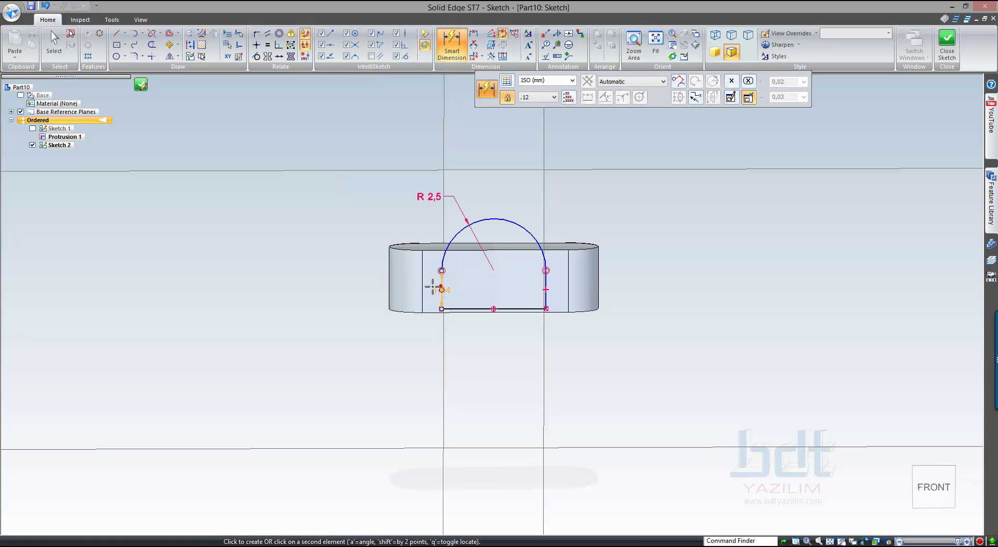
pyautogui.click(354, 291)
pyautogui.press('Return')
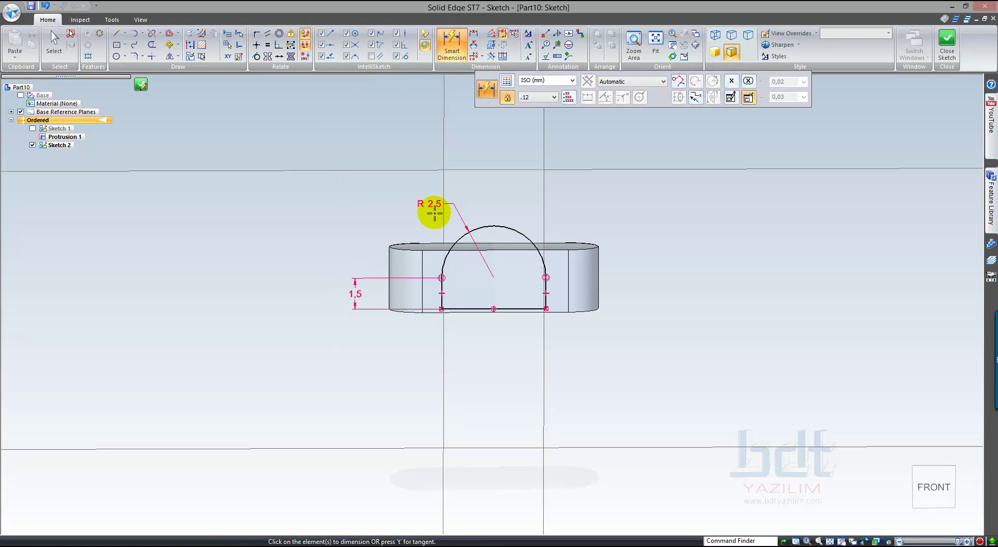
pyautogui.click(947, 44)
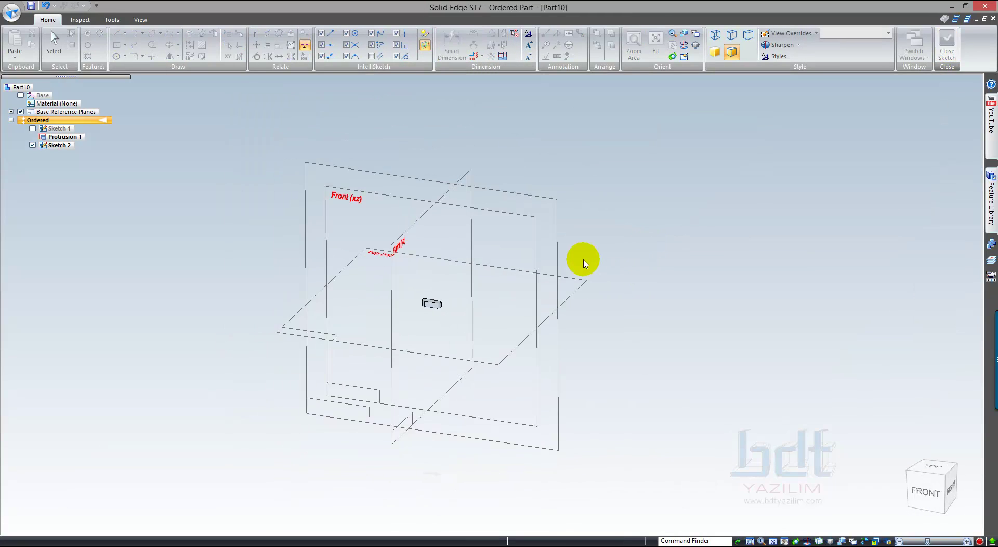
# Step: Hide the base reference planes and finish the arch sketch
pyautogui.click(35, 112)
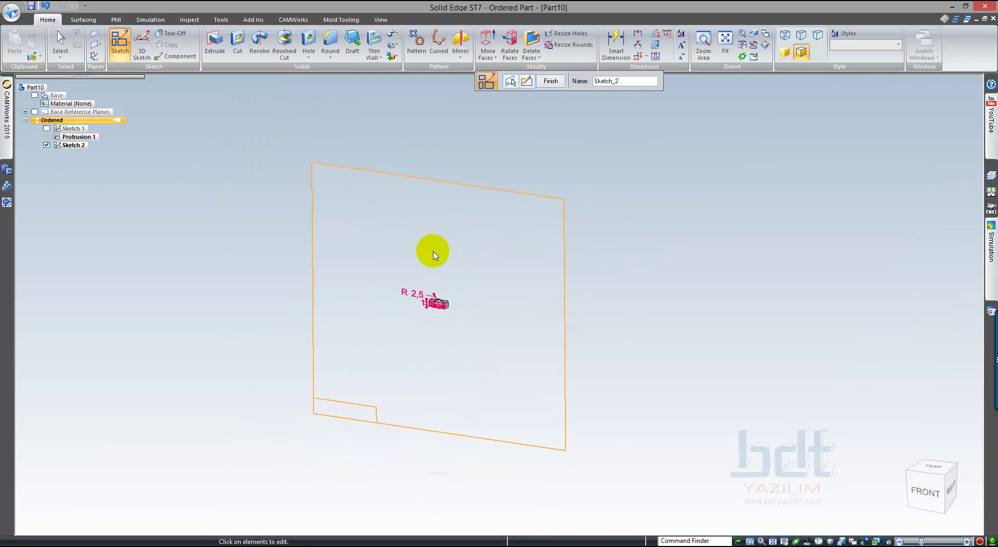
pyautogui.click(551, 80)
pyautogui.click(311, 74)
# Step: Extrude the arch profile symmetrically 4 mm, then hide Sketch 2
pyautogui.click(215, 42)
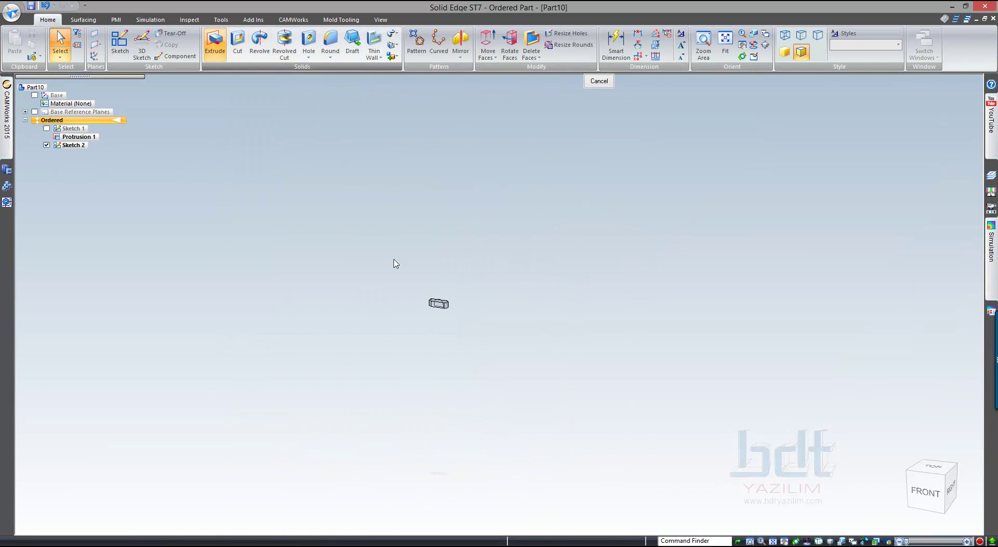
pyautogui.click(452, 310)
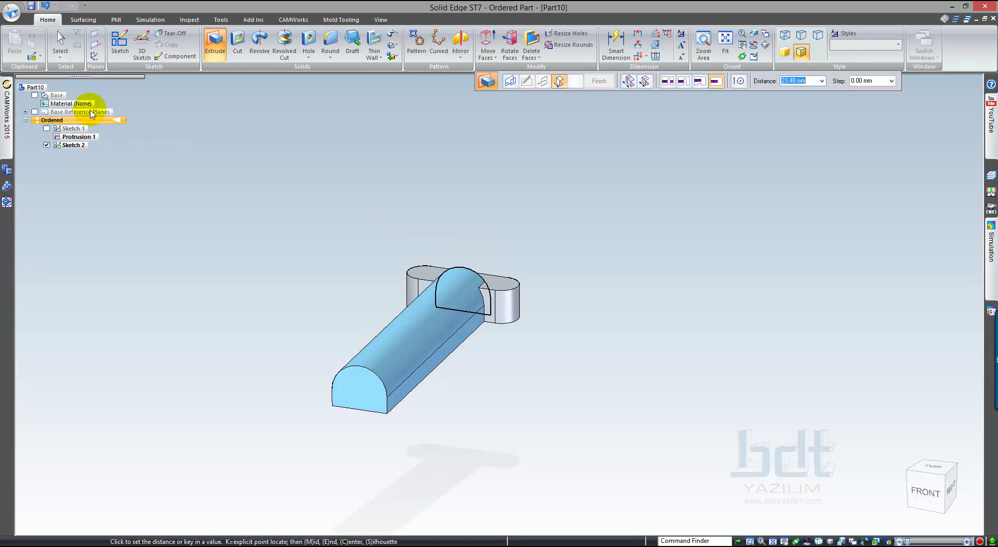
pyautogui.click(34, 94)
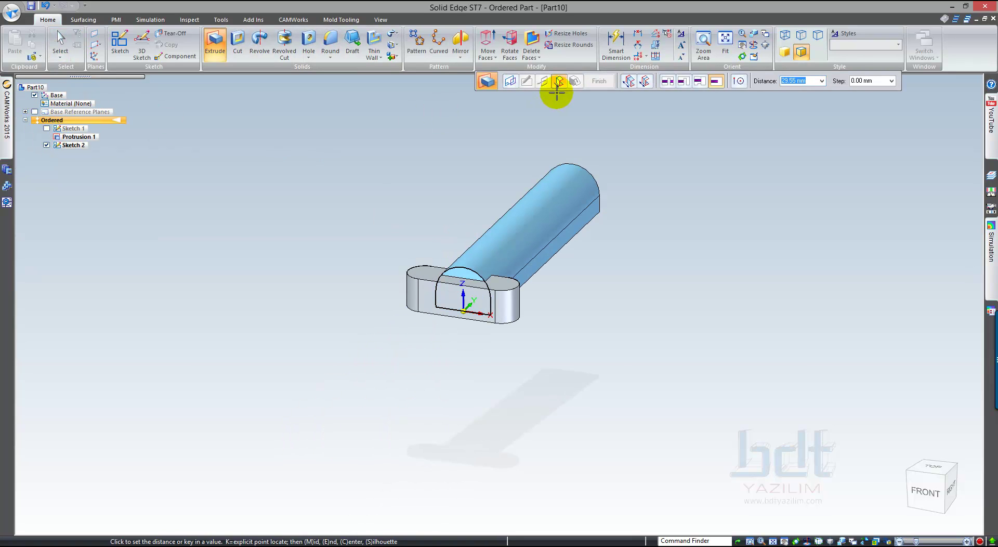
pyautogui.click(645, 80)
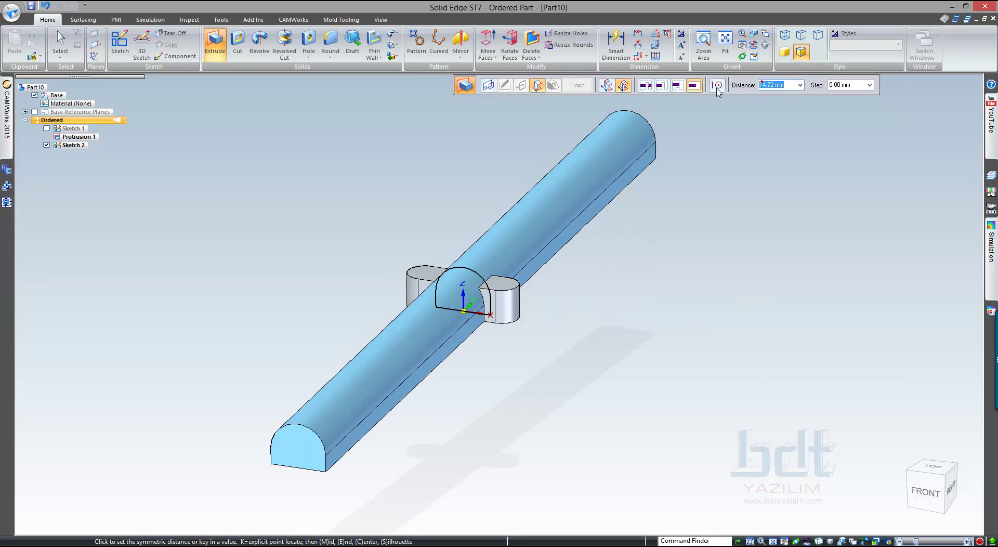
pyautogui.press('Return')
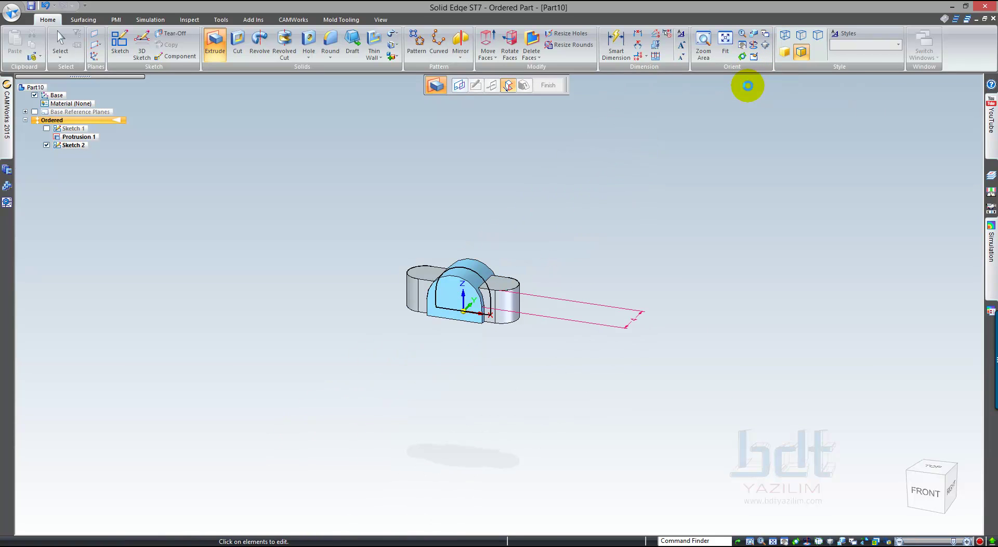
pyautogui.click(548, 84)
pyautogui.press('Escape')
pyautogui.click(47, 145)
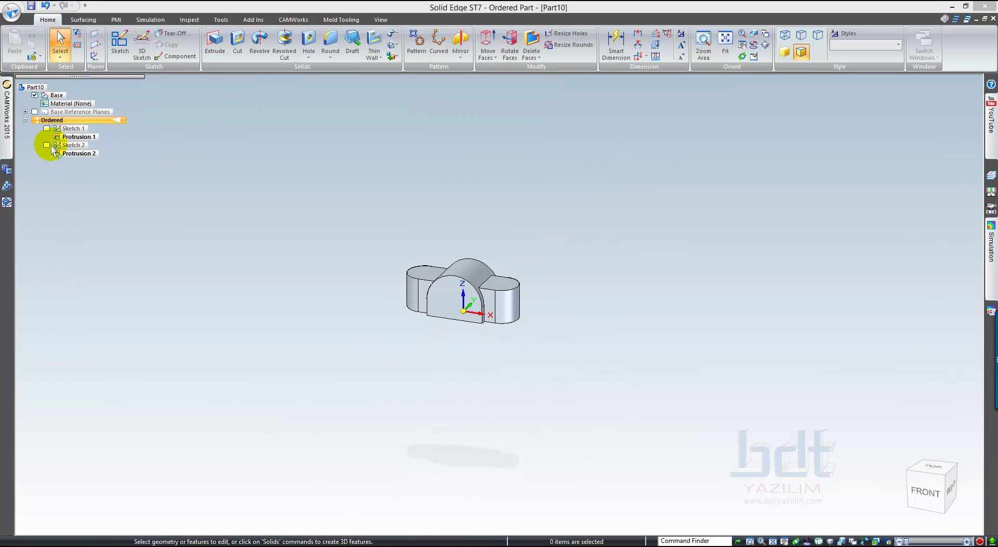
# Step: Start a sketch on the front face and include the outer arc offset 1,5 inward
pyautogui.click(120, 45)
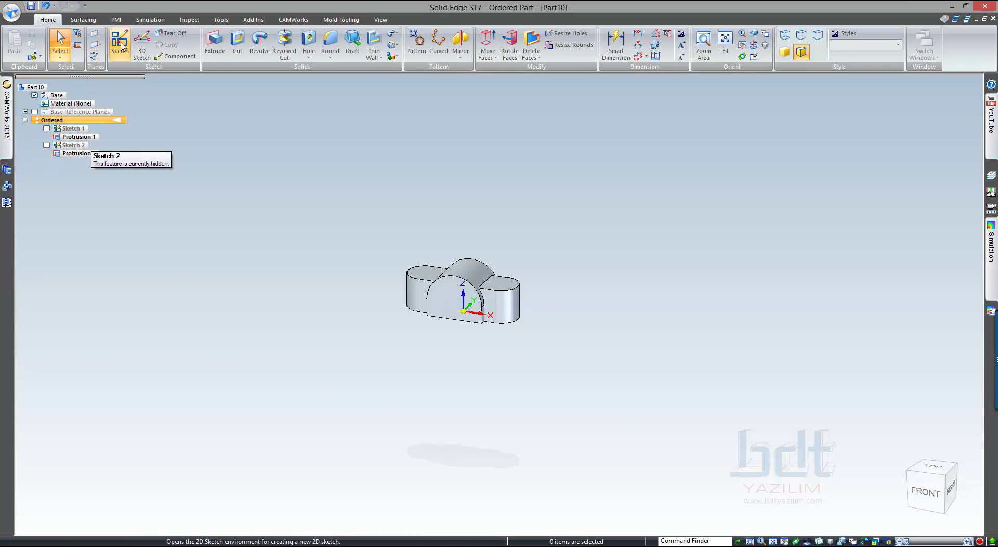
pyautogui.click(458, 305)
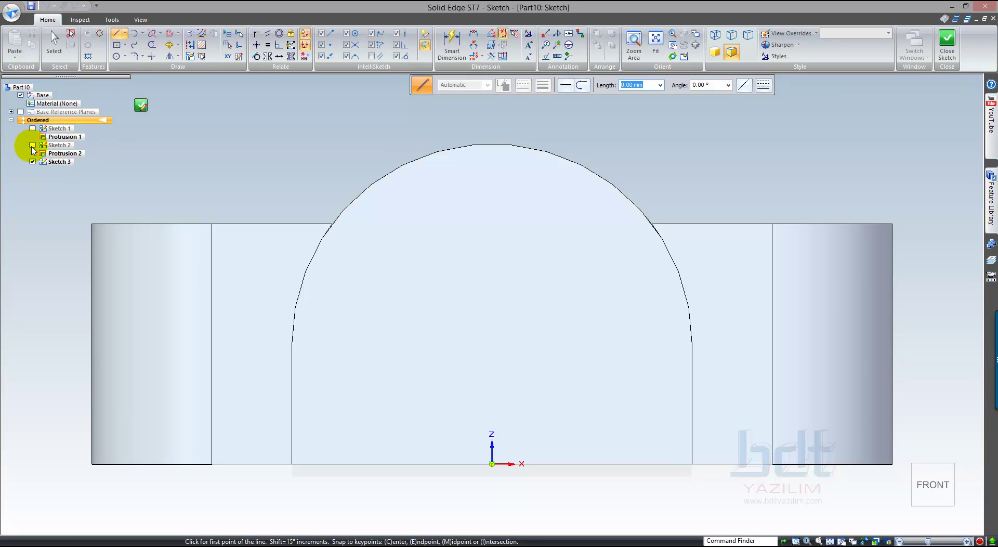
pyautogui.click(33, 145)
pyautogui.scroll(-3, 345, 159)
pyautogui.click(32, 145)
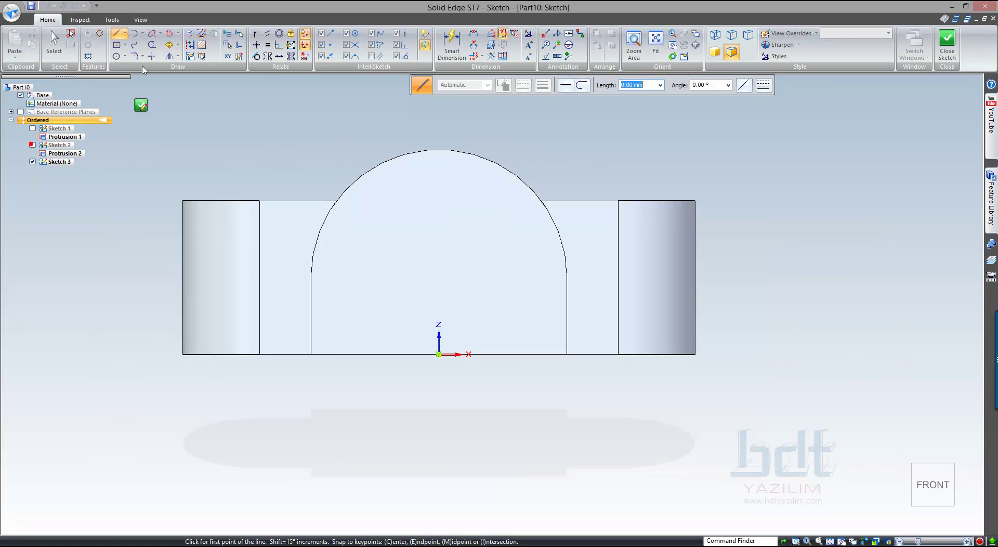
pyautogui.click(191, 33)
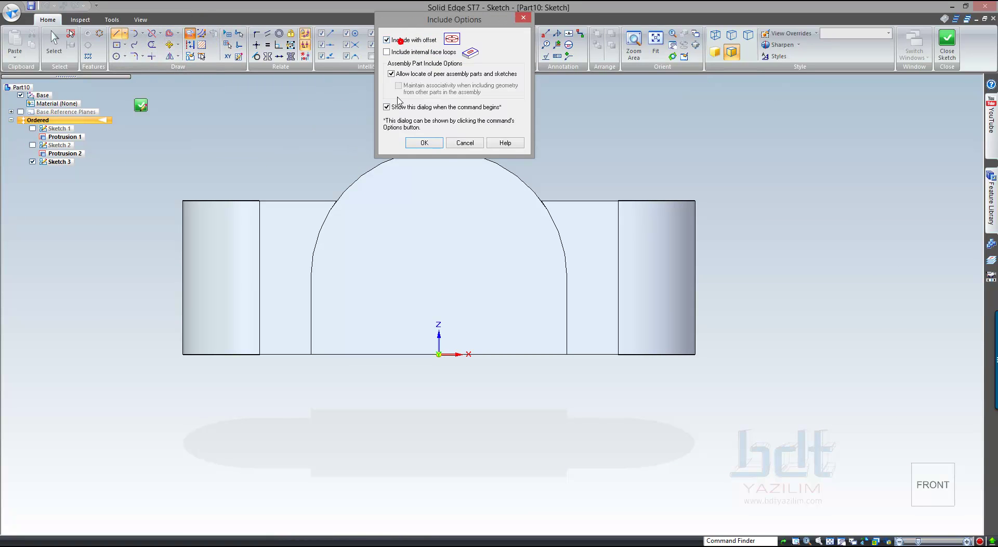
pyautogui.click(410, 142)
pyautogui.click(390, 159)
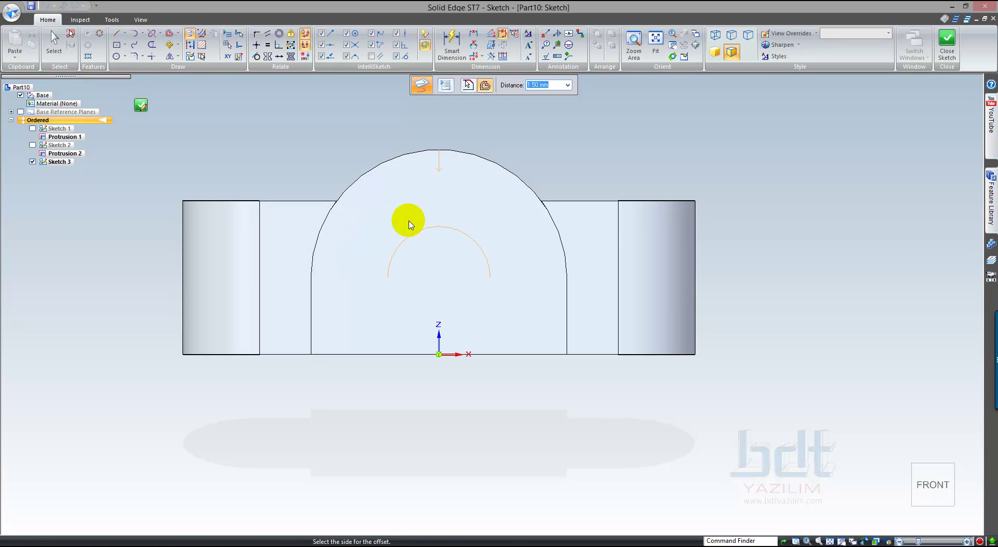
pyautogui.click(421, 257)
# Step: Draw the left side, bottom edge and right side lines closing the inner arch
pyautogui.press('l')
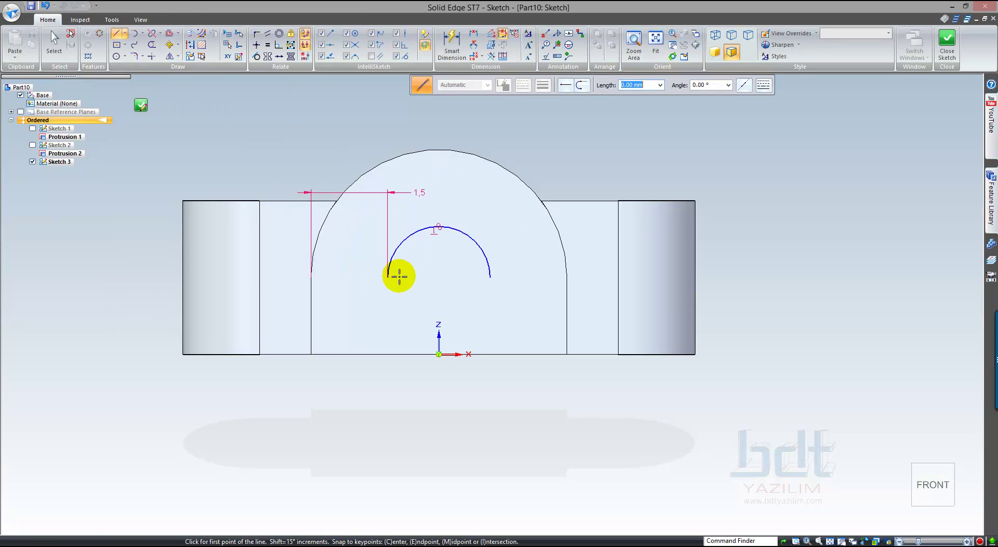
pyautogui.click(388, 277)
pyautogui.click(386, 355)
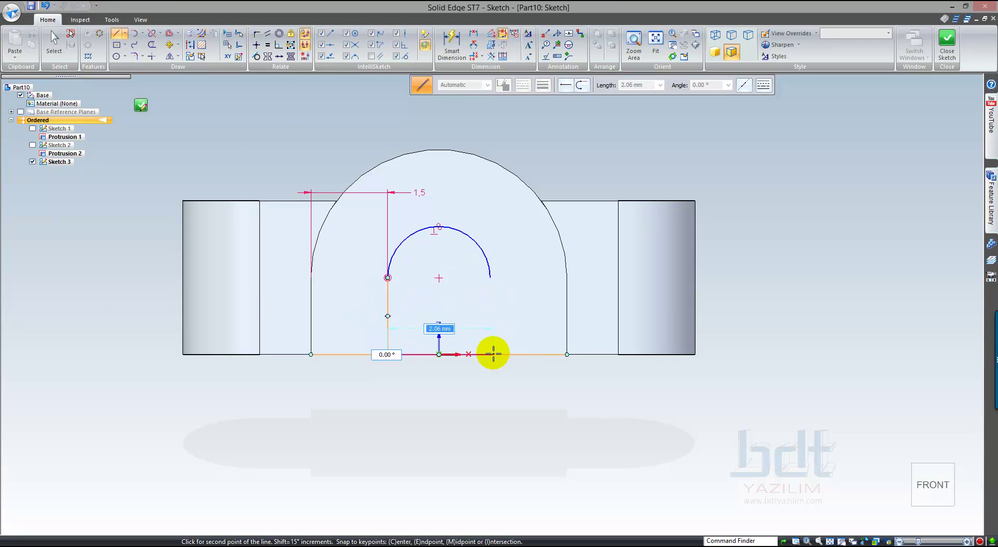
pyautogui.click(490, 354)
pyautogui.click(489, 278)
# Step: Add tangency, dimension the bottom width to 2 and close the sketch
pyautogui.click(256, 56)
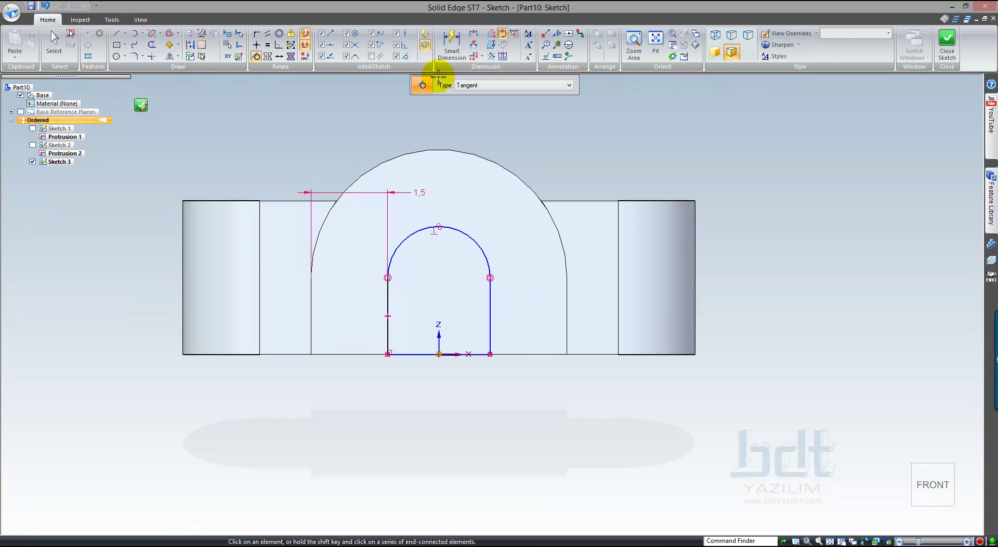
pyautogui.click(451, 52)
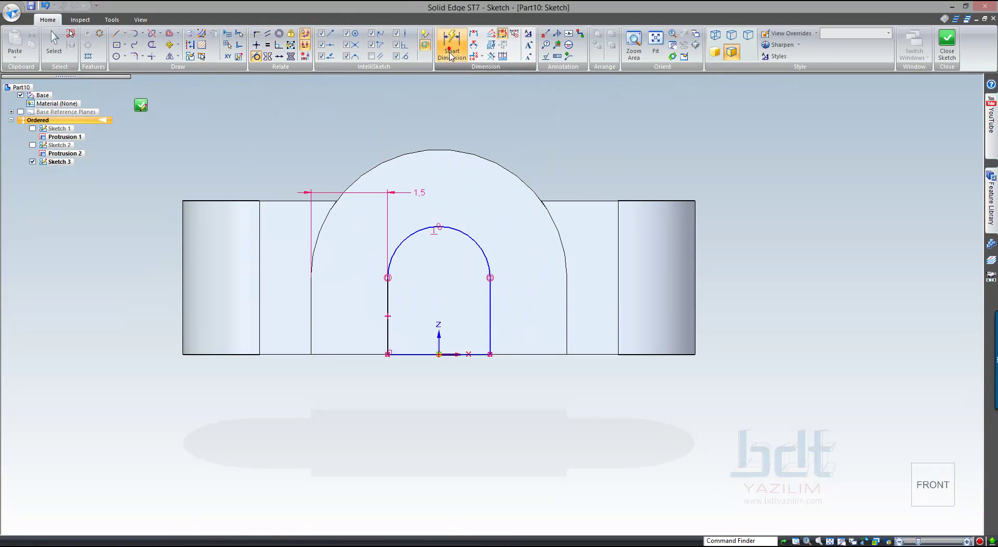
pyautogui.click(477, 354)
pyautogui.click(482, 381)
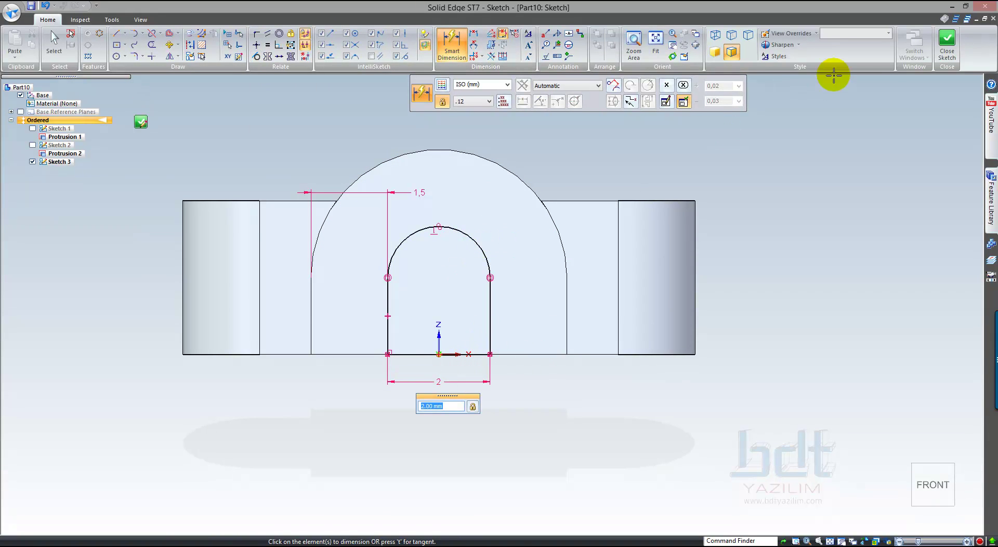
pyautogui.click(946, 52)
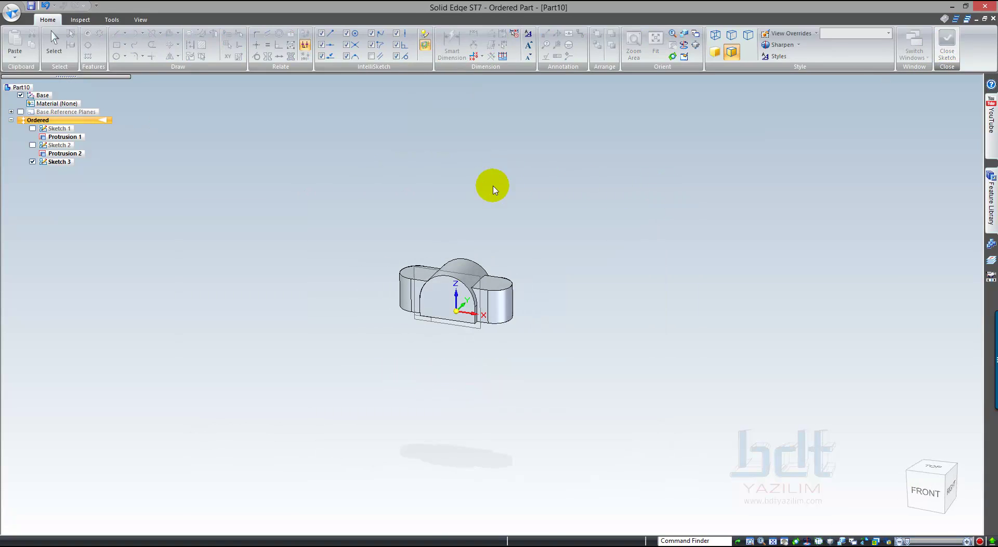
# Step: Cut the Sketch 3 arch profile Through All to tunnel through the raised arch
pyautogui.click(500, 85)
pyautogui.click(237, 45)
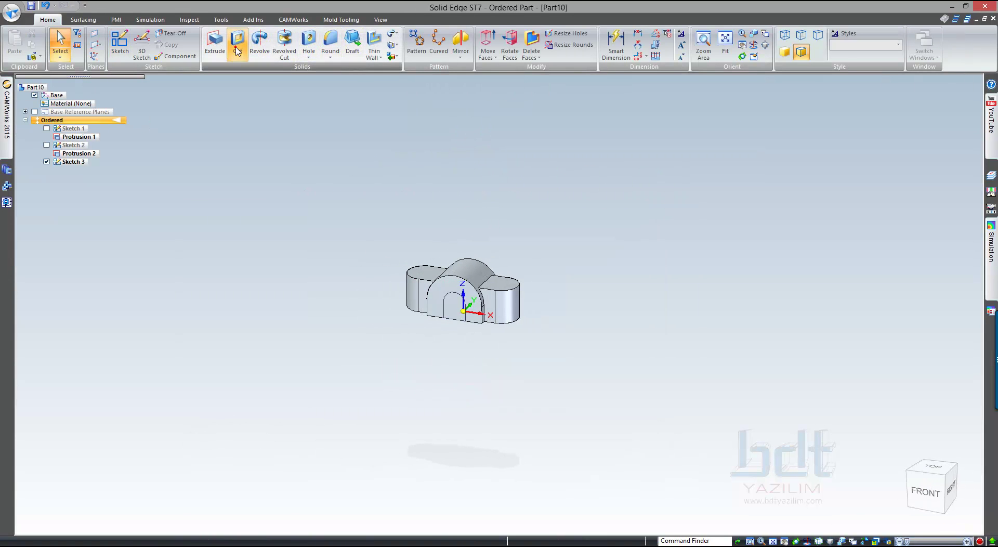
pyautogui.scroll(4, 451, 311)
pyautogui.click(452, 285)
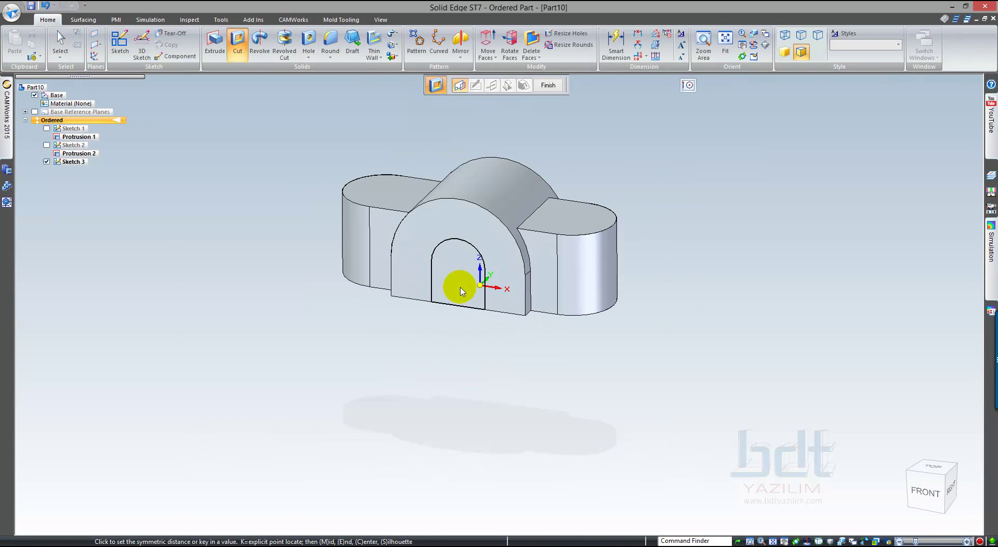
pyautogui.click(631, 89)
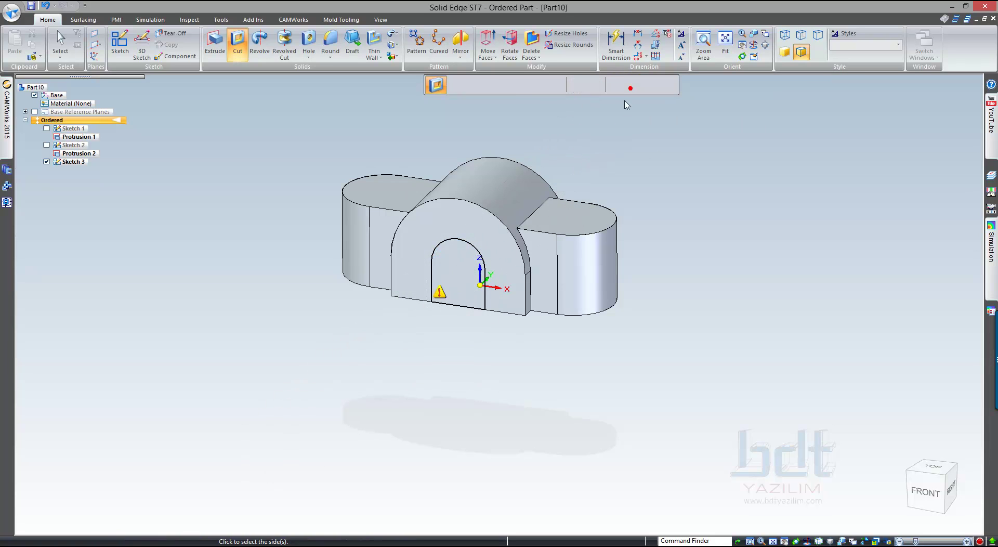
pyautogui.click(548, 85)
pyautogui.click(47, 162)
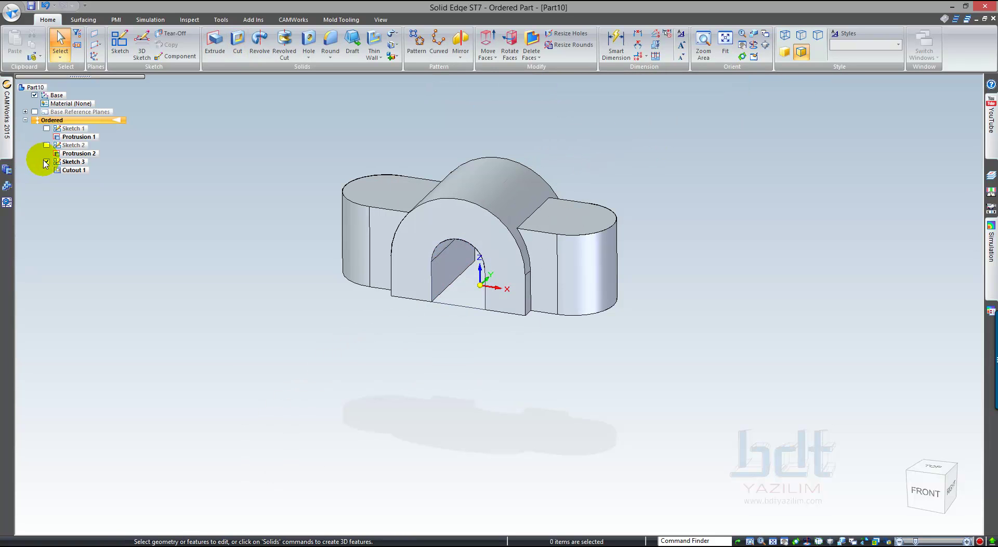
pyautogui.moveTo(250, 307)
pyautogui.mouseDown(button='middle')
pyautogui.moveTo(276, 306)
pyautogui.moveTo(374, 214)
pyautogui.mouseUp(button='middle')
# Step: Start a hole on the lug face and set the ANSI Metric standard with the Dowel sub type
pyautogui.click(308, 39)
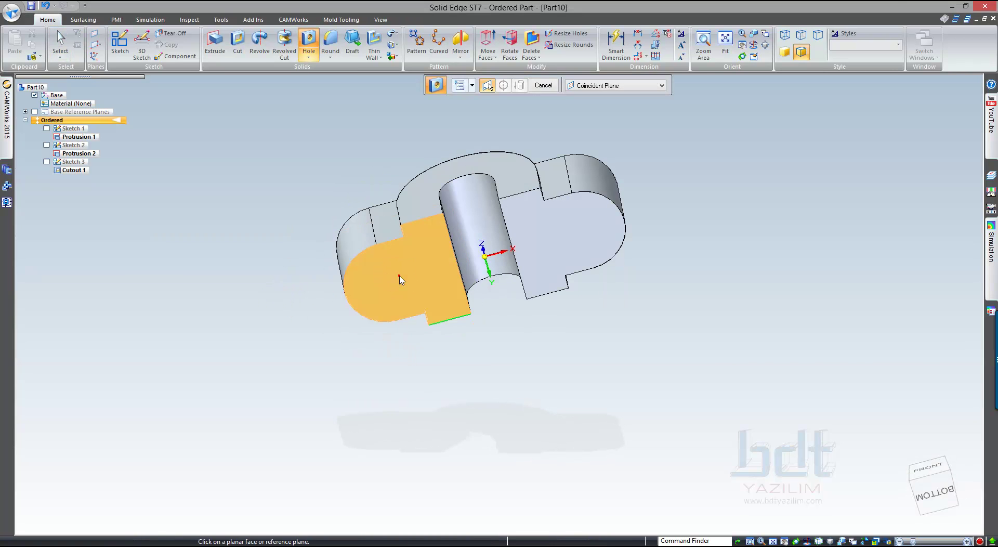
pyautogui.click(395, 280)
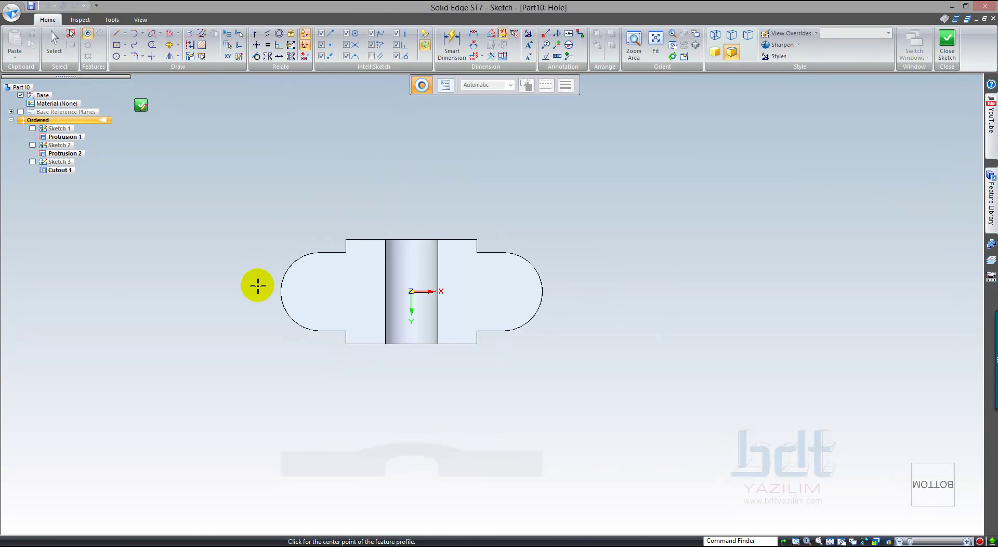
pyautogui.click(445, 84)
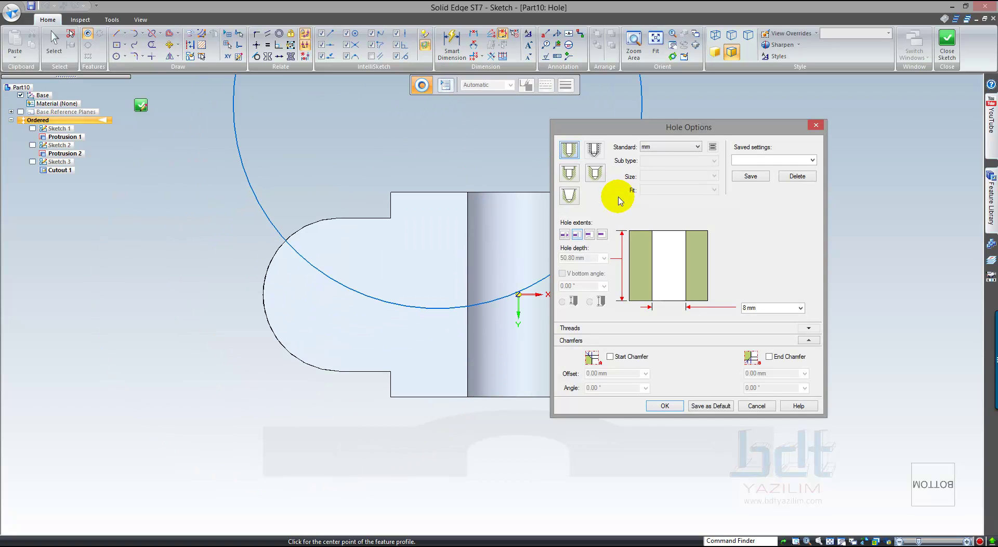
pyautogui.click(665, 146)
pyautogui.click(661, 161)
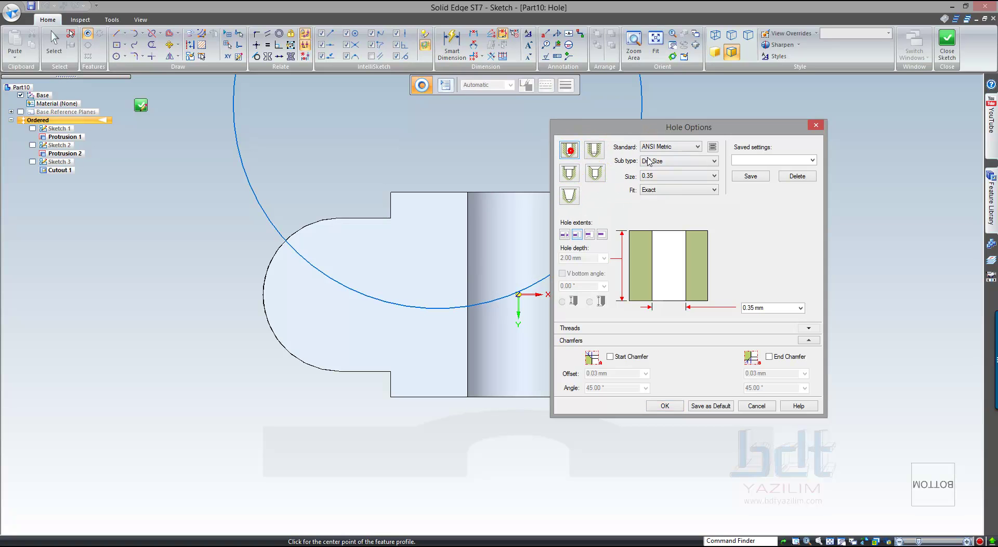
pyautogui.click(665, 162)
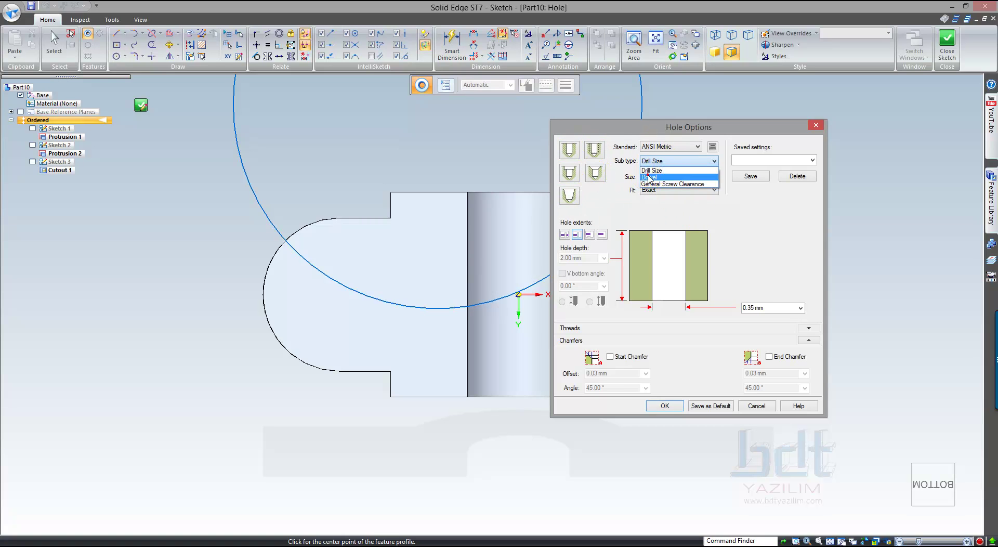
pyautogui.click(653, 177)
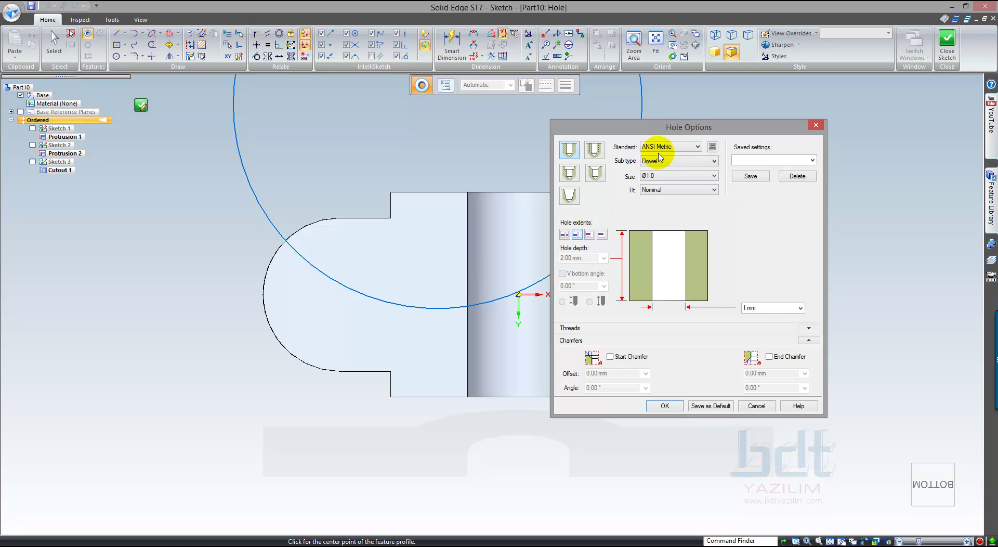
# Step: Change the hole sub type to Drill Size and set the drill size to 1.4
pyautogui.click(670, 176)
pyautogui.click(668, 188)
pyautogui.click(656, 161)
pyautogui.click(664, 177)
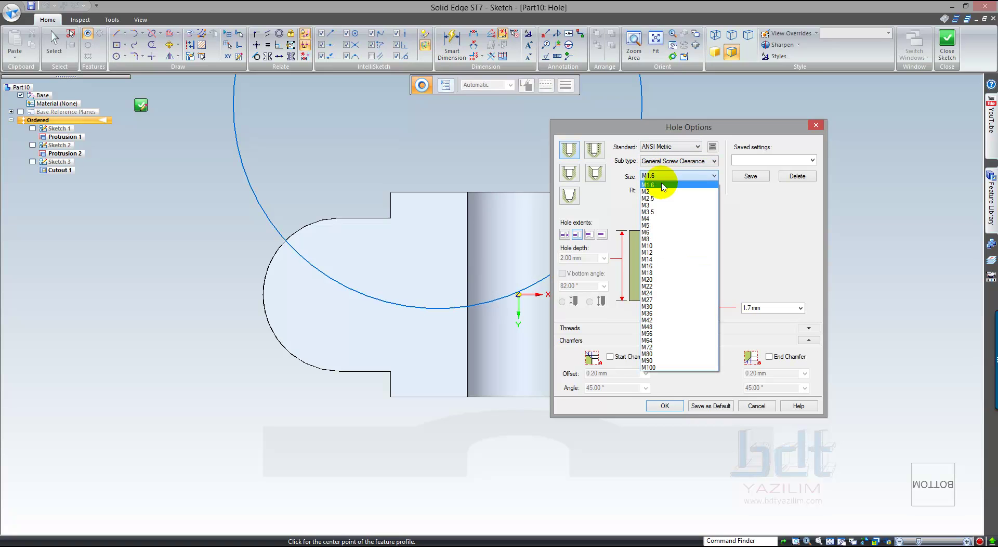
pyautogui.click(670, 162)
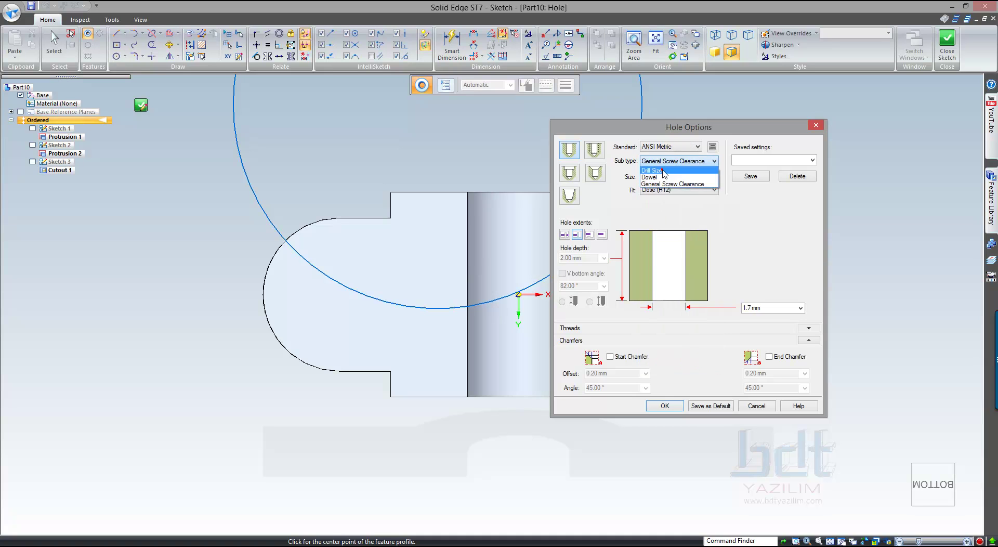
pyautogui.click(664, 171)
pyautogui.click(670, 176)
pyautogui.scroll(-5, 656, 267)
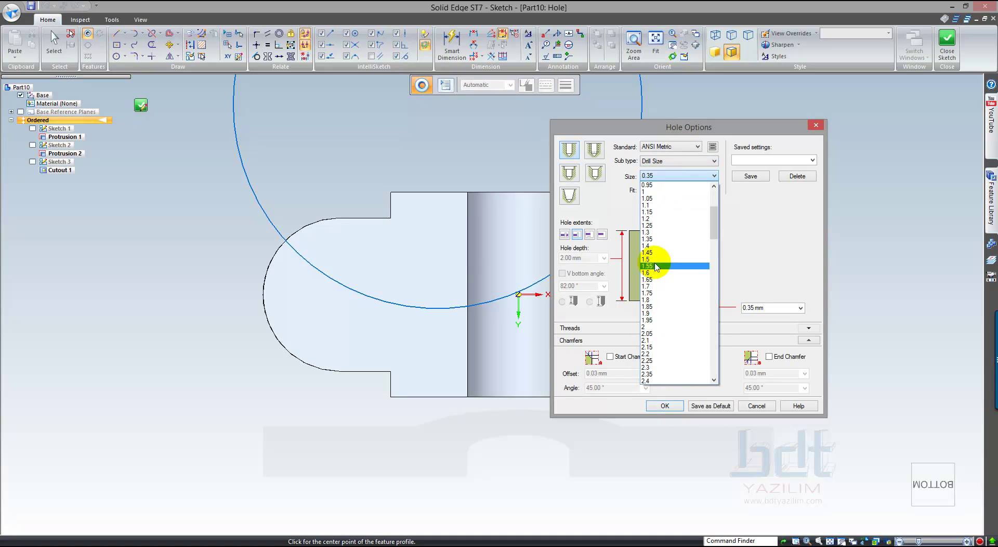
pyautogui.click(654, 246)
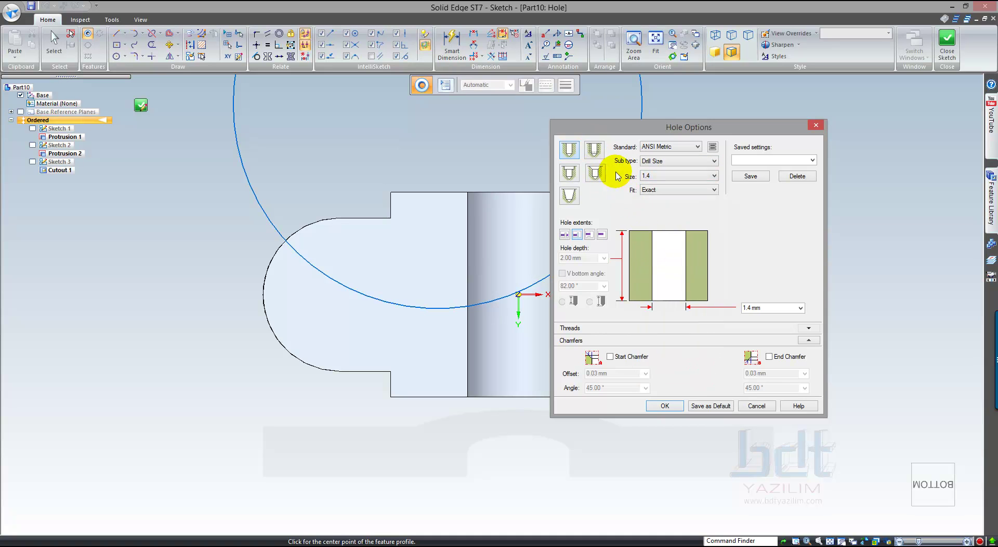
# Step: Make it a threaded M1.4 x 0.2 hole running Through Next
pyautogui.click(594, 150)
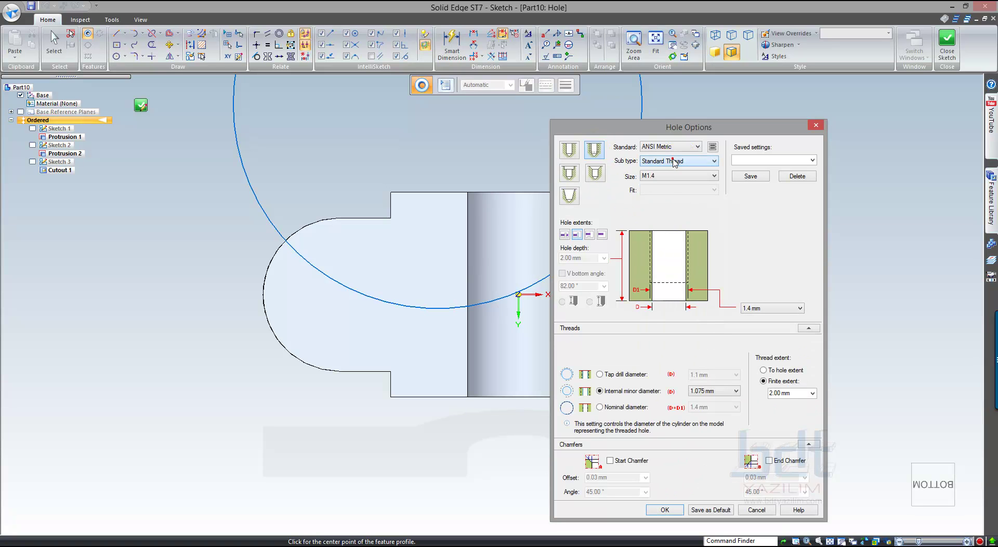
pyautogui.click(671, 174)
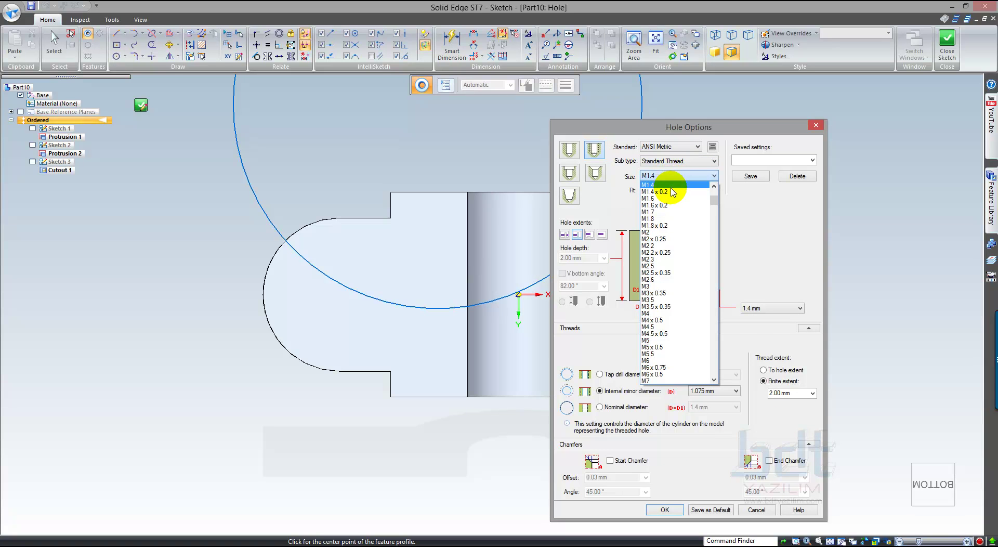
pyautogui.click(671, 192)
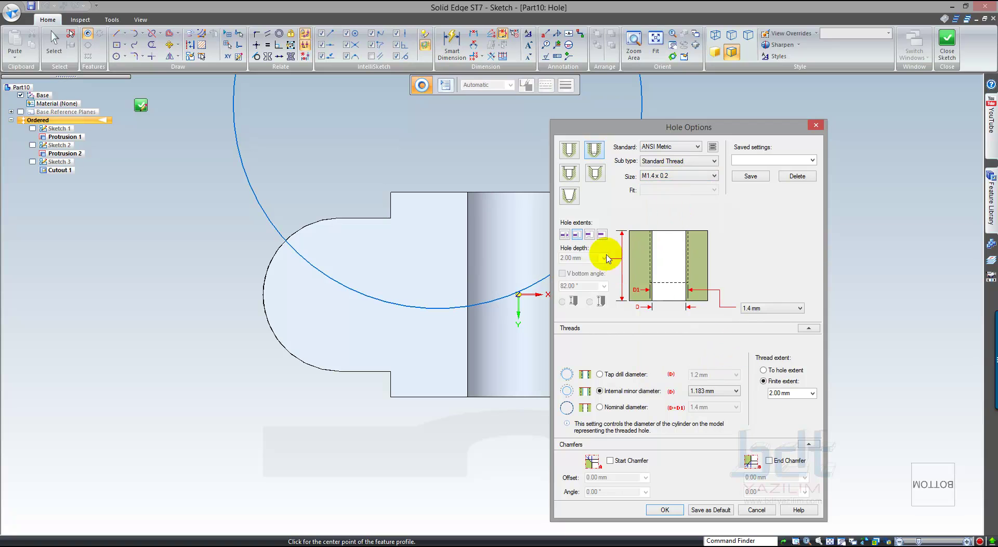
pyautogui.click(576, 236)
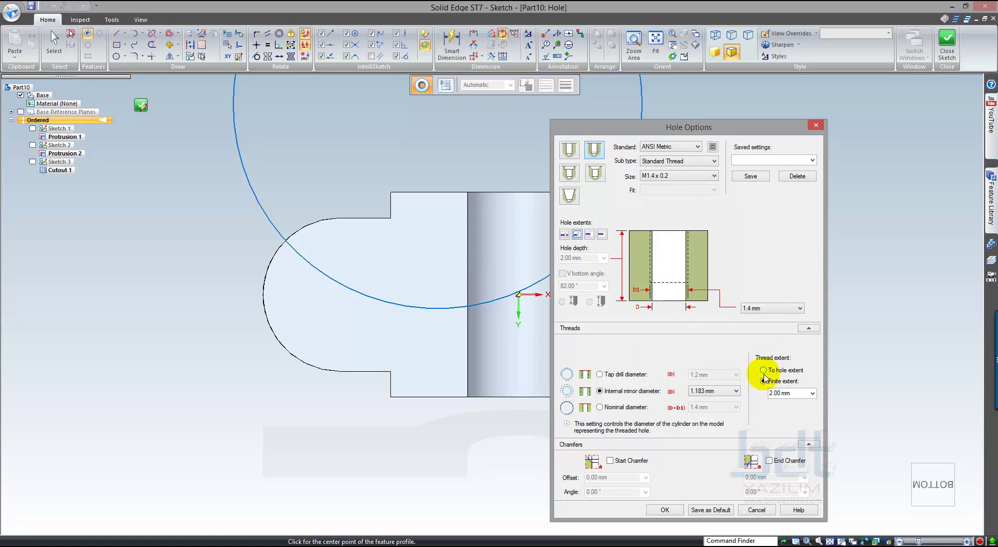
pyautogui.click(664, 514)
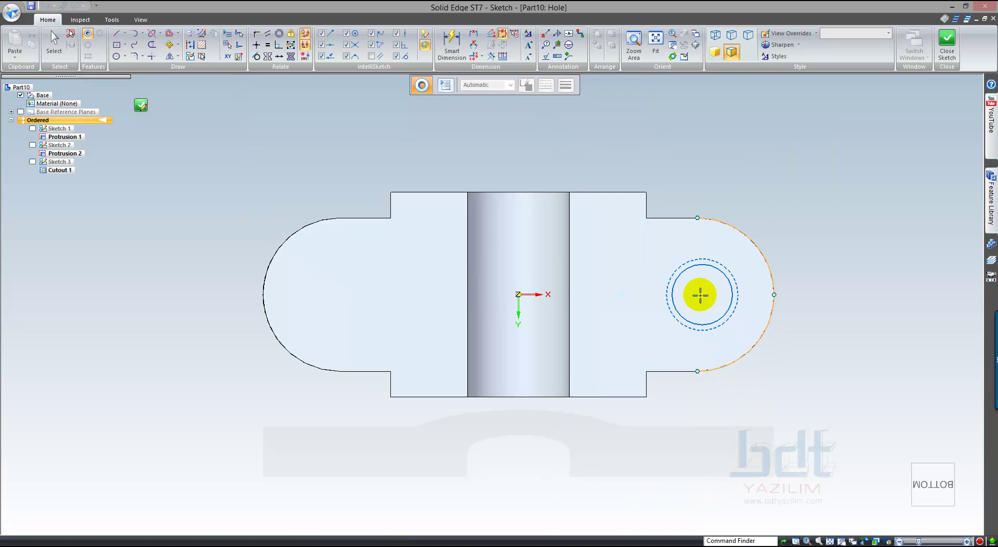
# Step: Place holes at both lugs' arc centres and build them
pyautogui.click(694, 294)
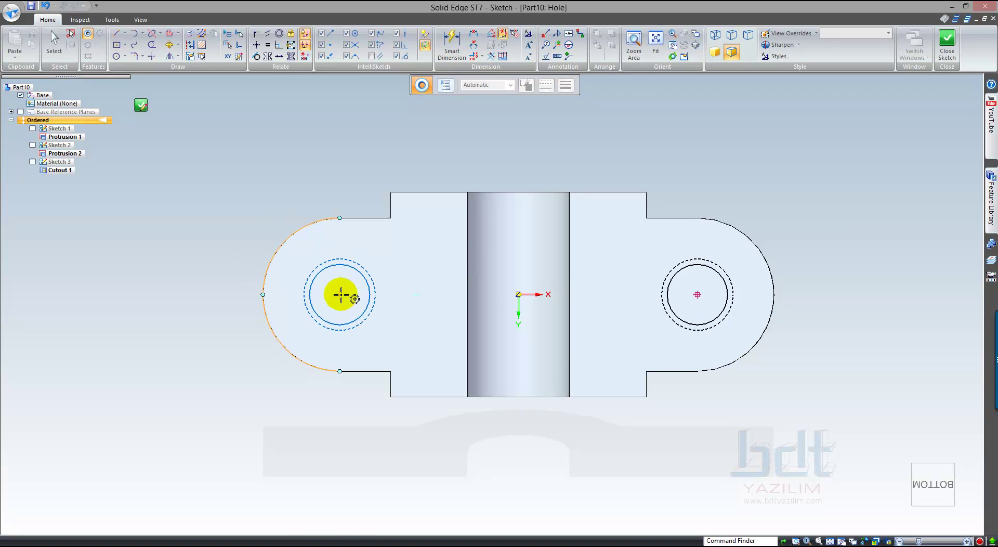
pyautogui.click(141, 105)
pyautogui.click(238, 209)
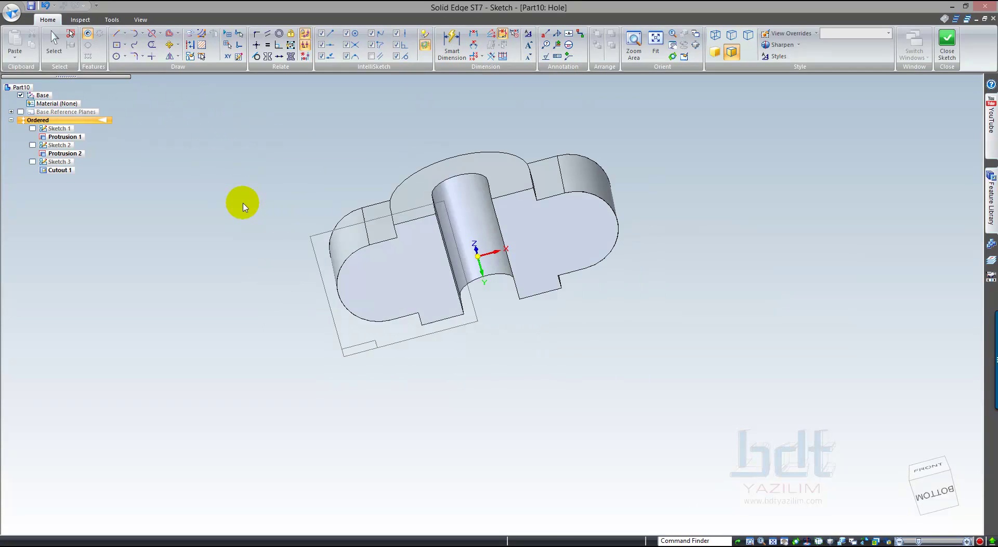
pyautogui.moveTo(337, 184); pyautogui.dragTo(502, 401, button='middle')
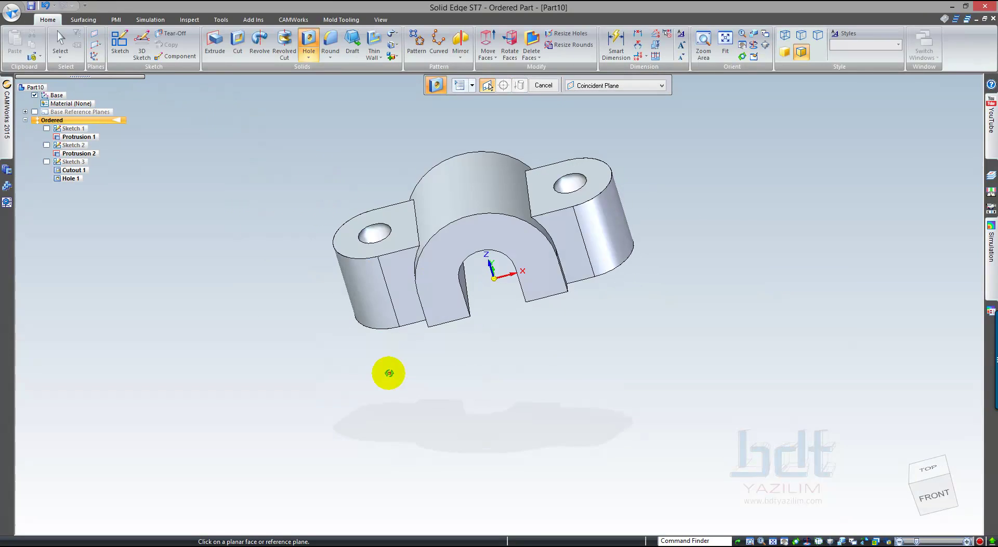
pyautogui.scroll(3, 502, 401)
pyautogui.scroll(-1, 530, 414)
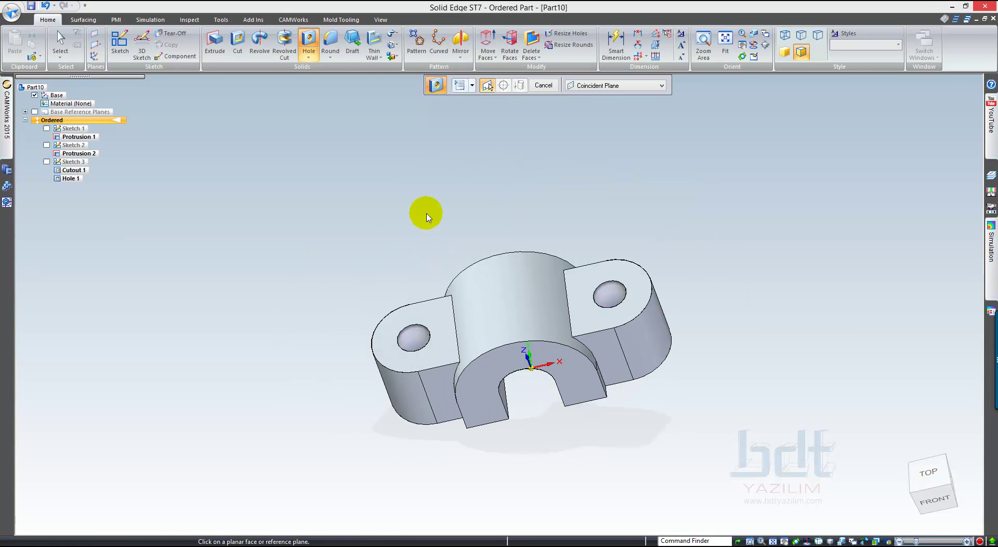
# Step: Round the front arch edge and both lugs' top edges
pyautogui.click(324, 59)
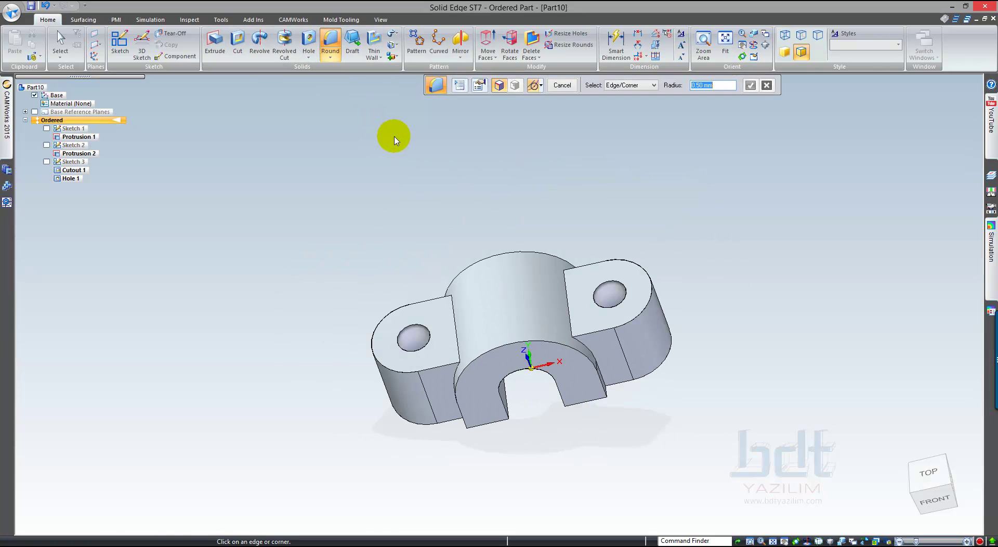
pyautogui.click(496, 344)
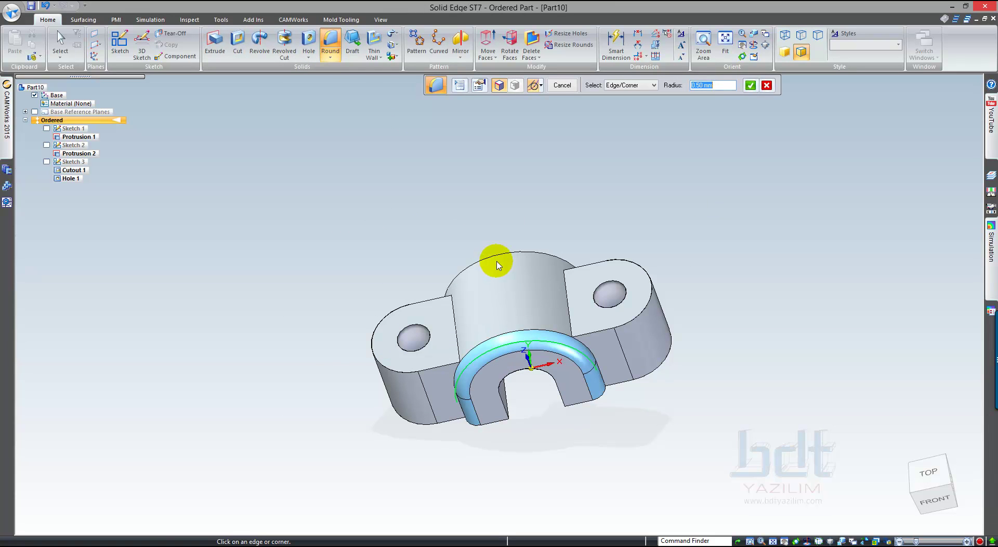
pyautogui.click(401, 311)
pyautogui.click(630, 266)
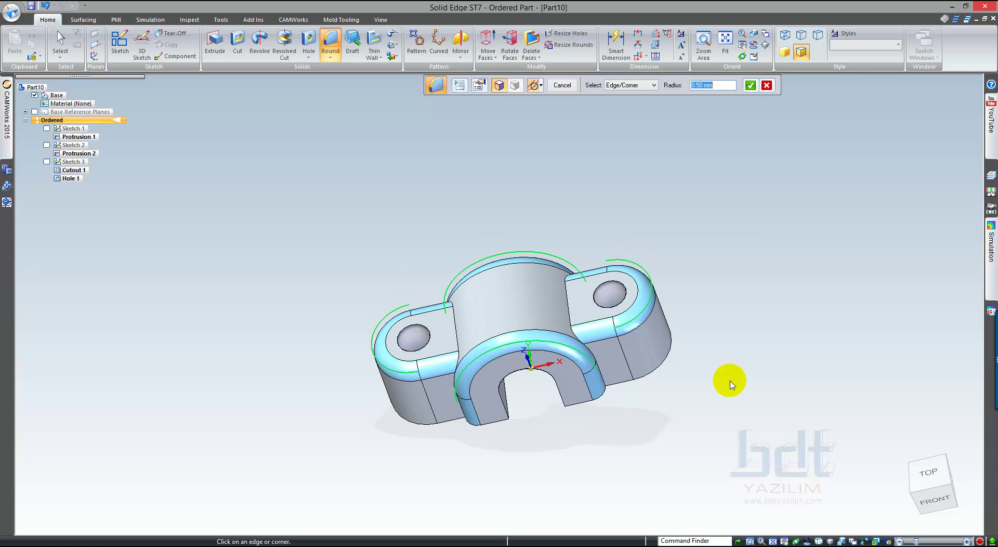
pyautogui.rightClick(731, 242)
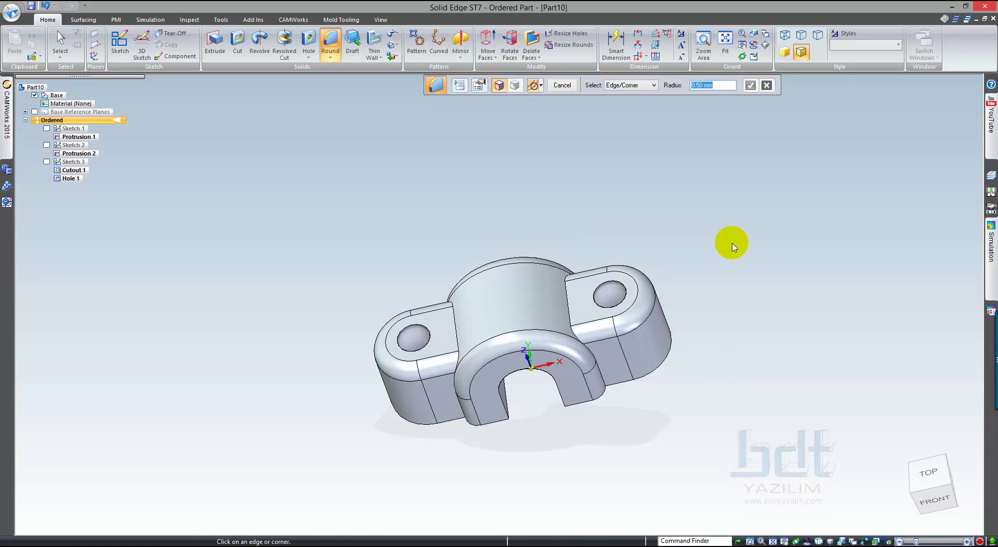
# Step: Save the part as Helicopter Fin Mount Holder.par, overwriting the existing file
pyautogui.click(12, 12)
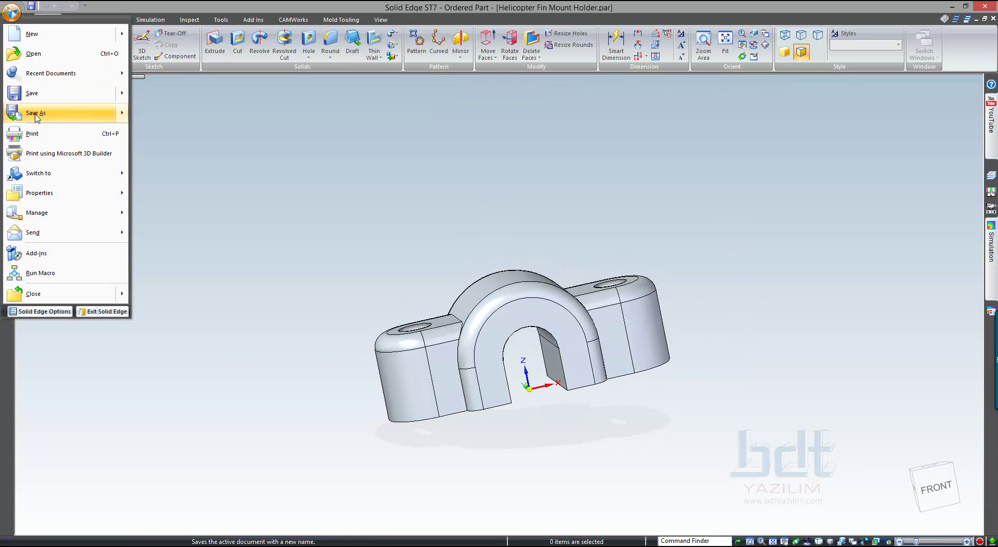
pyautogui.click(36, 118)
pyautogui.click(699, 335)
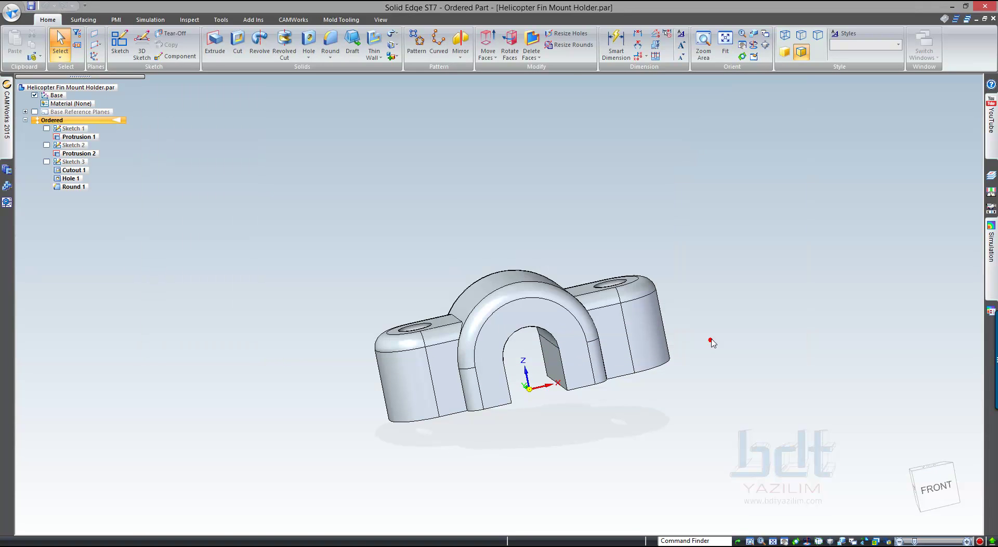
pyautogui.click(499, 289)
pyautogui.moveTo(583, 226); pyautogui.dragTo(610, 229, button='middle')
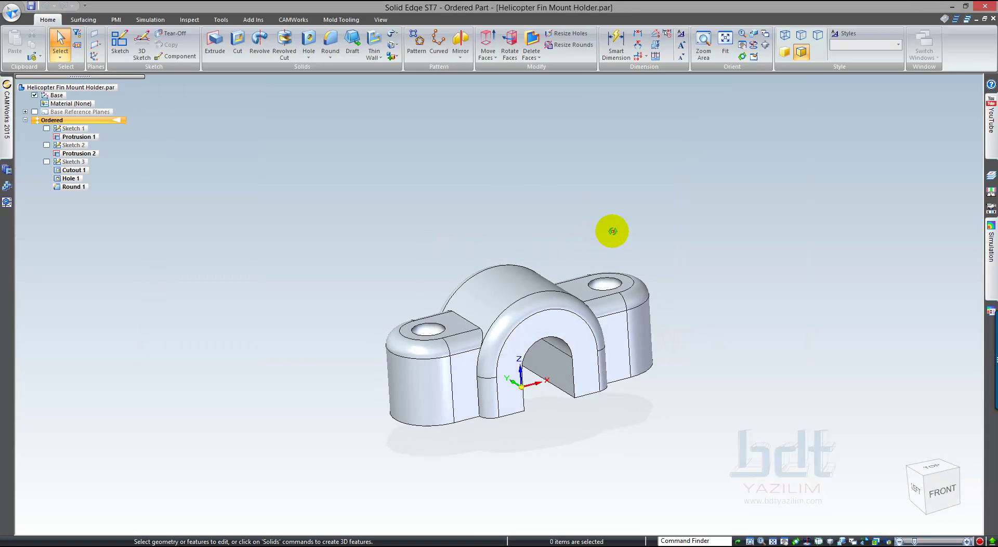